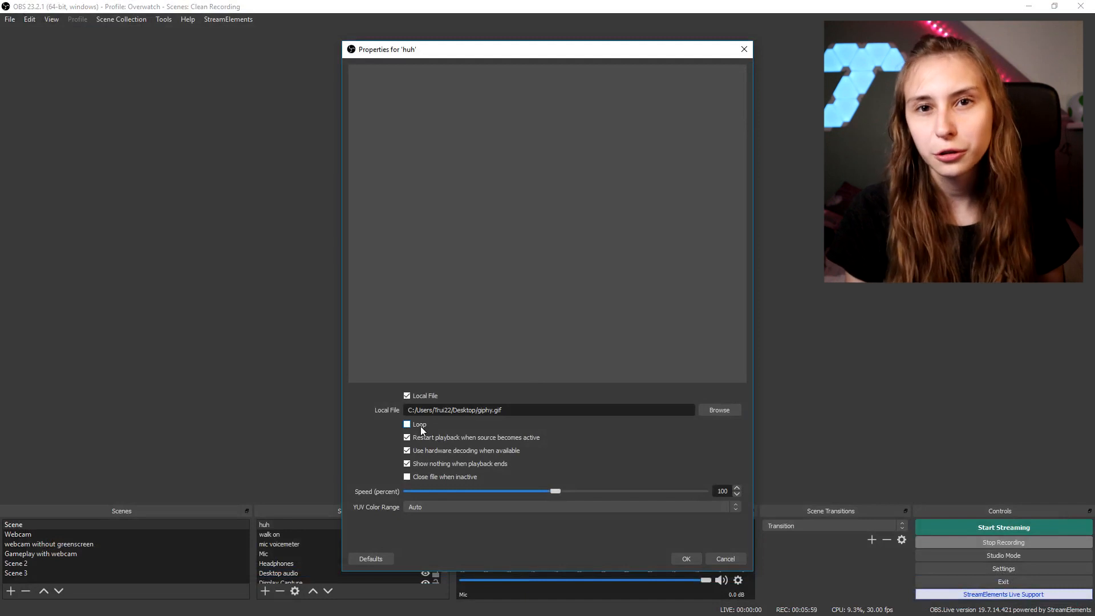
Step: Enable Loop and Close file when inactive for the huh media source and apply its properties
left_click(427, 480)
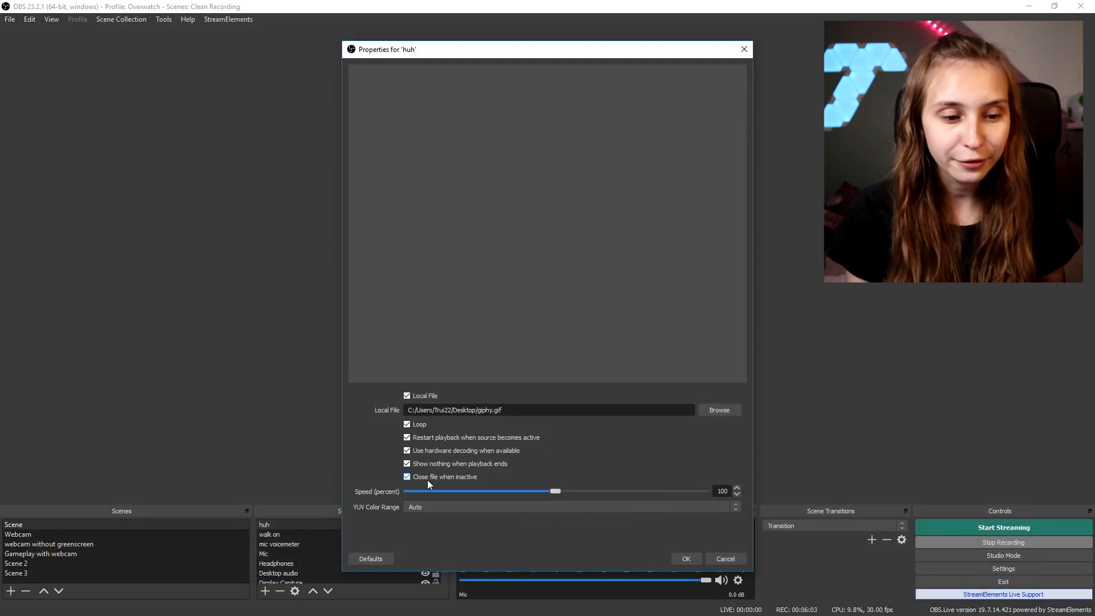
left_click(684, 558)
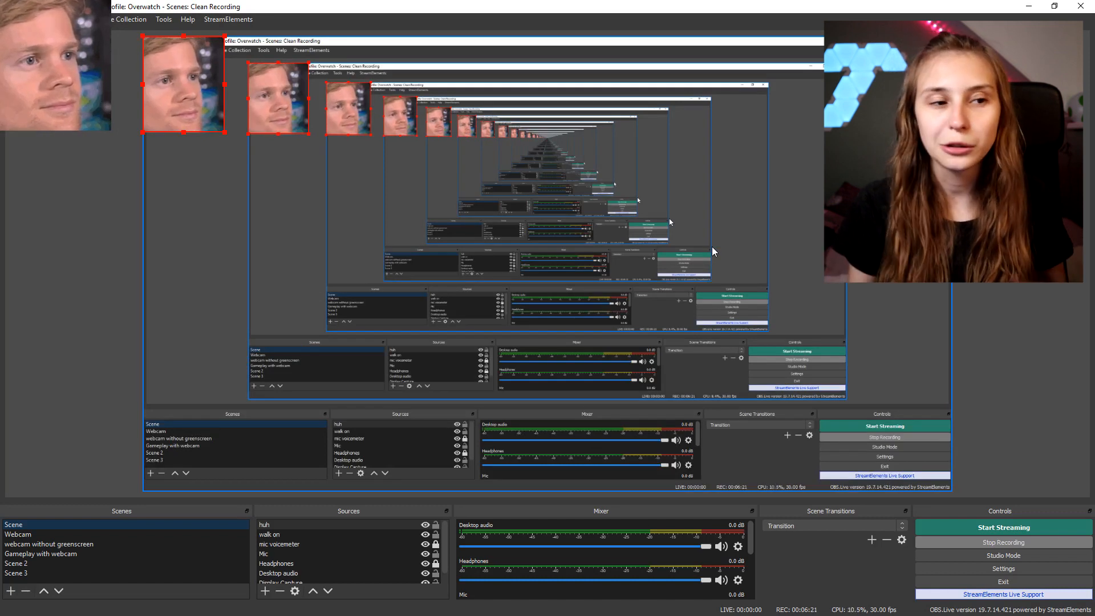
Step: Move the huh GIF to the middle of the preview, enlarge it and mirror it horizontally
left_click_drag(182, 93, 488, 105)
left_click_drag(501, 13, 605, 130)
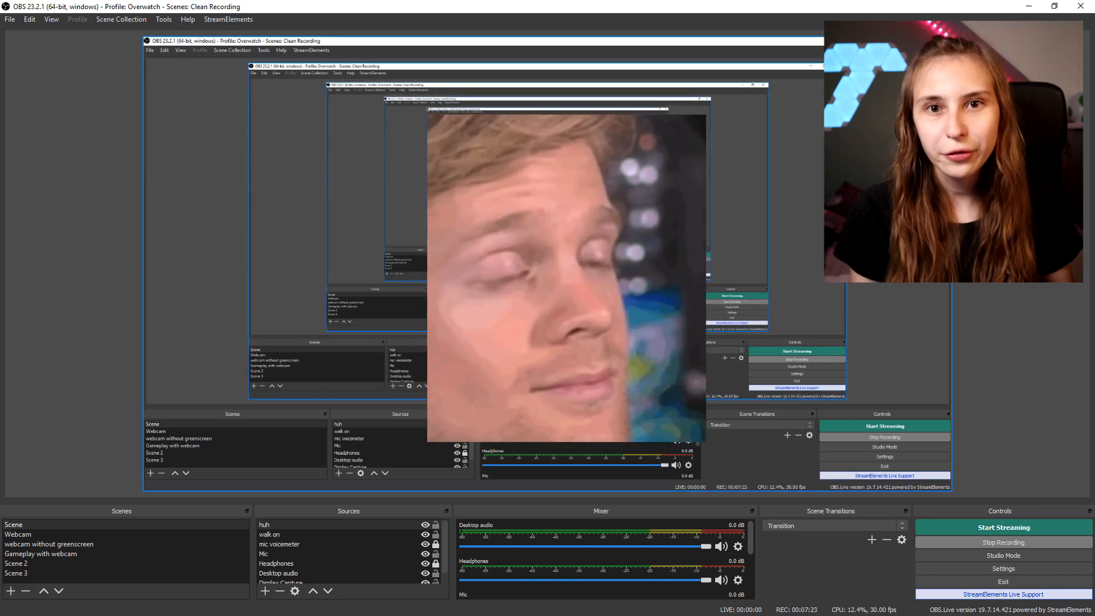
left_click_drag(665, 121, 131, 151)
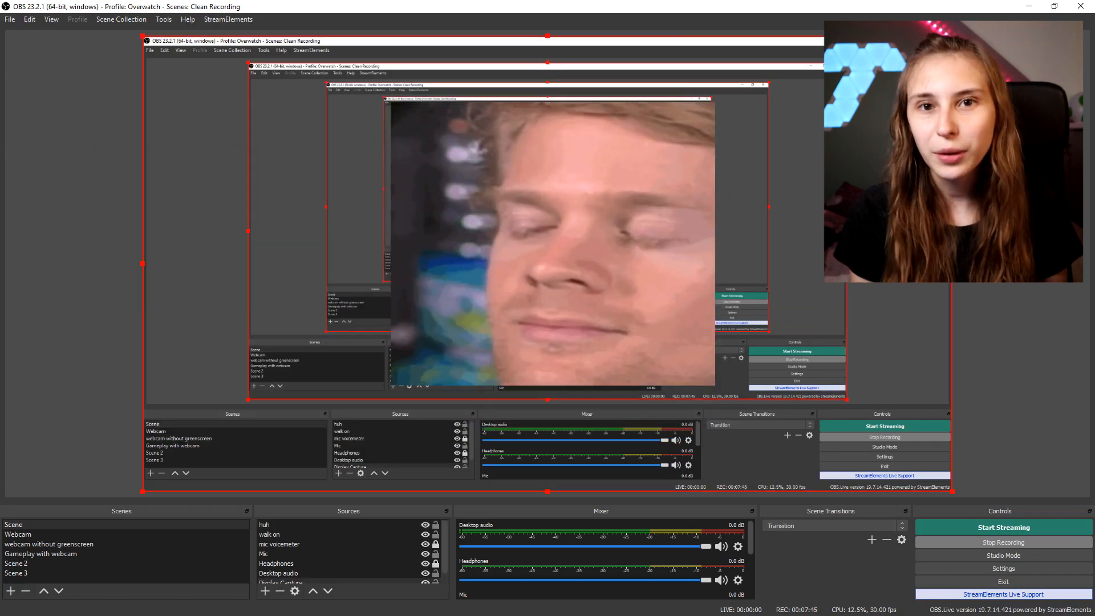
Step: Open the transform options for the source selected in the preview
right_click(588, 388)
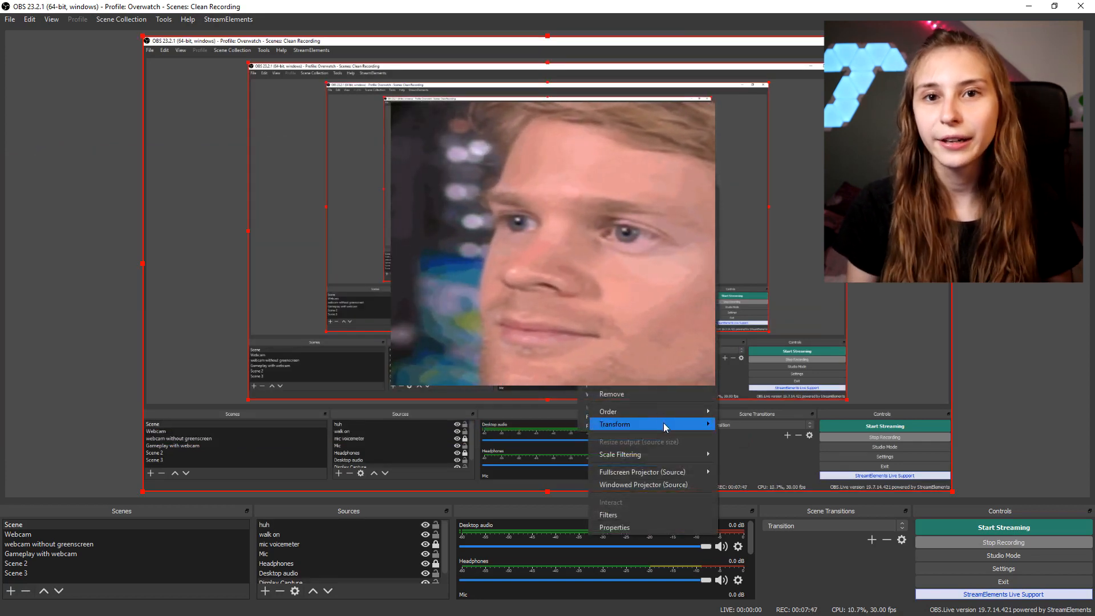
mouse_move(663, 423)
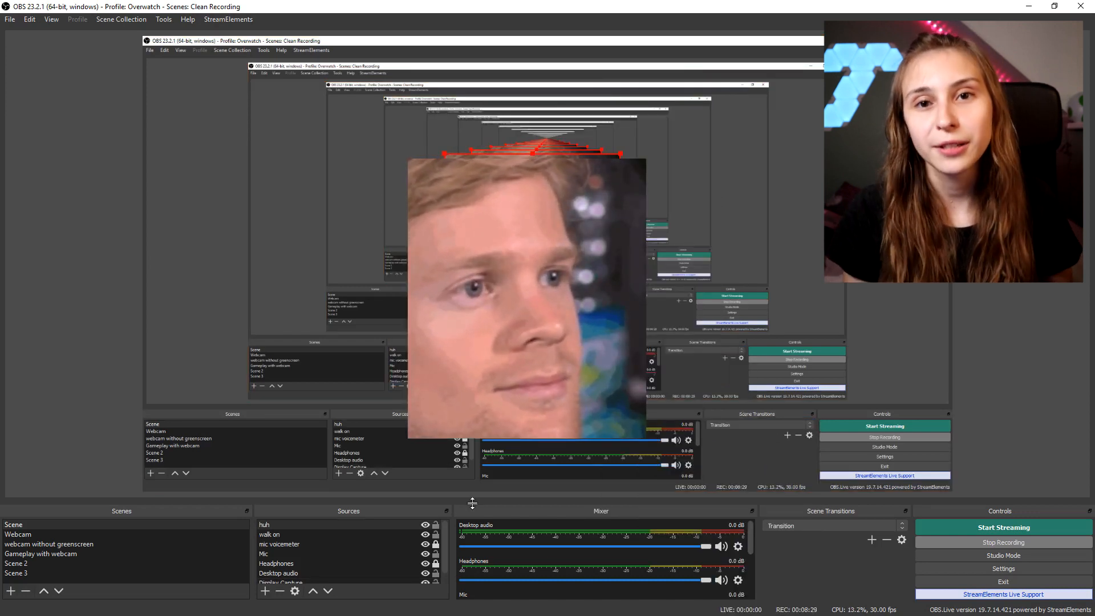
Step: Turn off Loop in the huh source's properties and hide the source in the scene
right_click(354, 524)
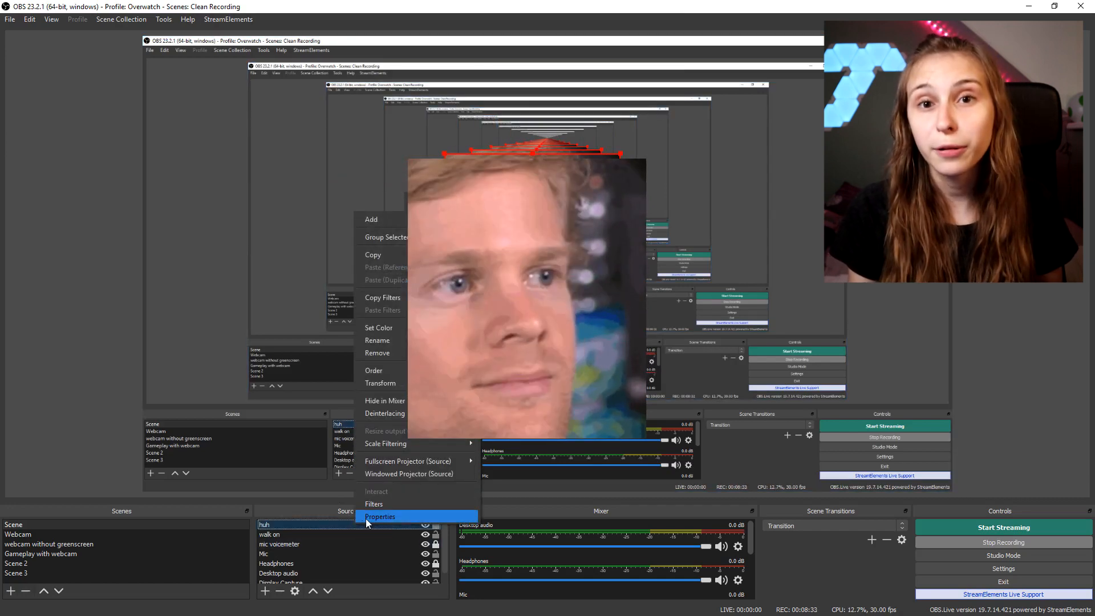
left_click(365, 517)
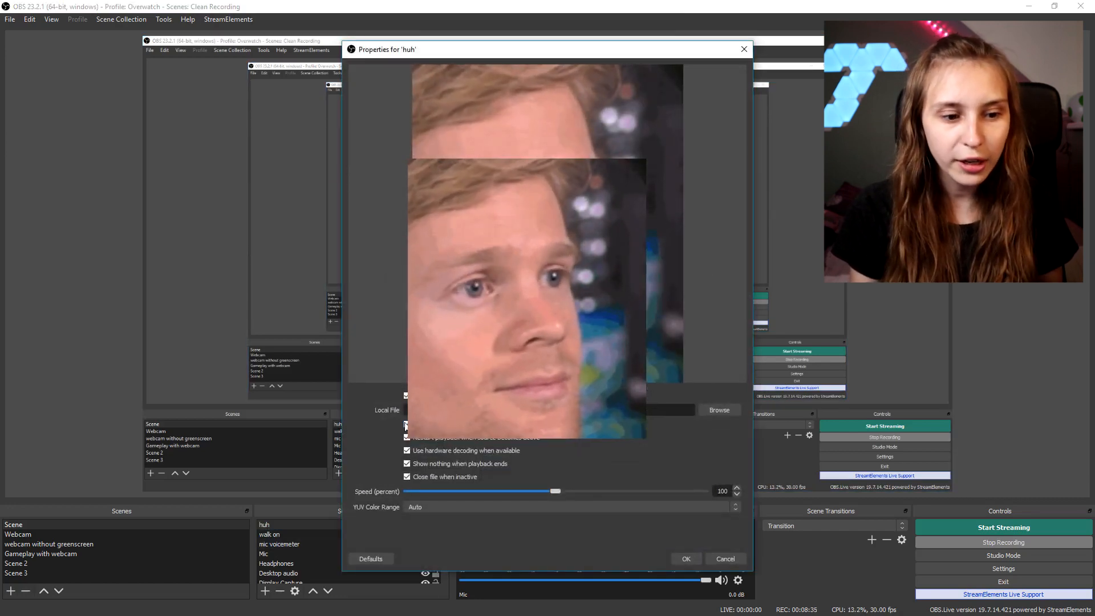
left_click(687, 560)
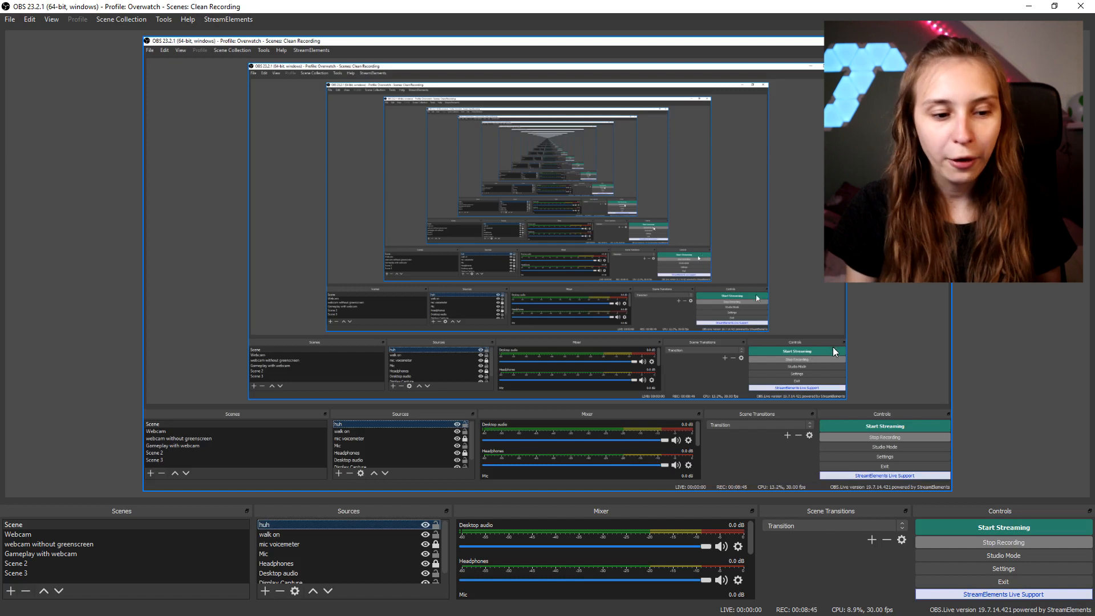
left_click(422, 525)
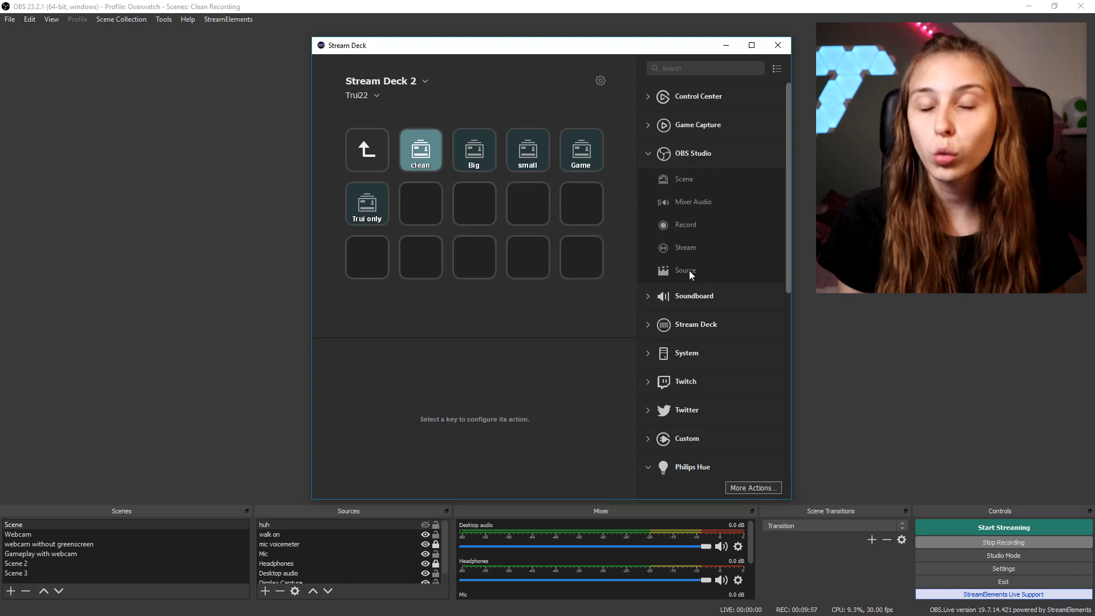
Step: In Stream Deck, assign the OBS Studio Source action to the middle key of the second row
left_click_drag(689, 270, 509, 210)
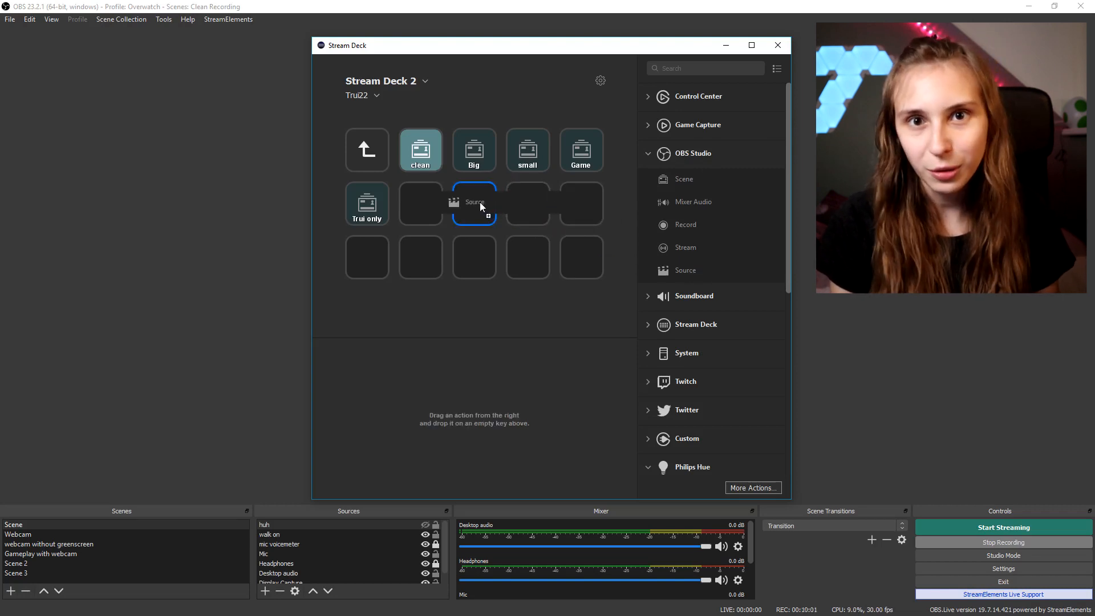
left_click_drag(480, 203, 480, 204)
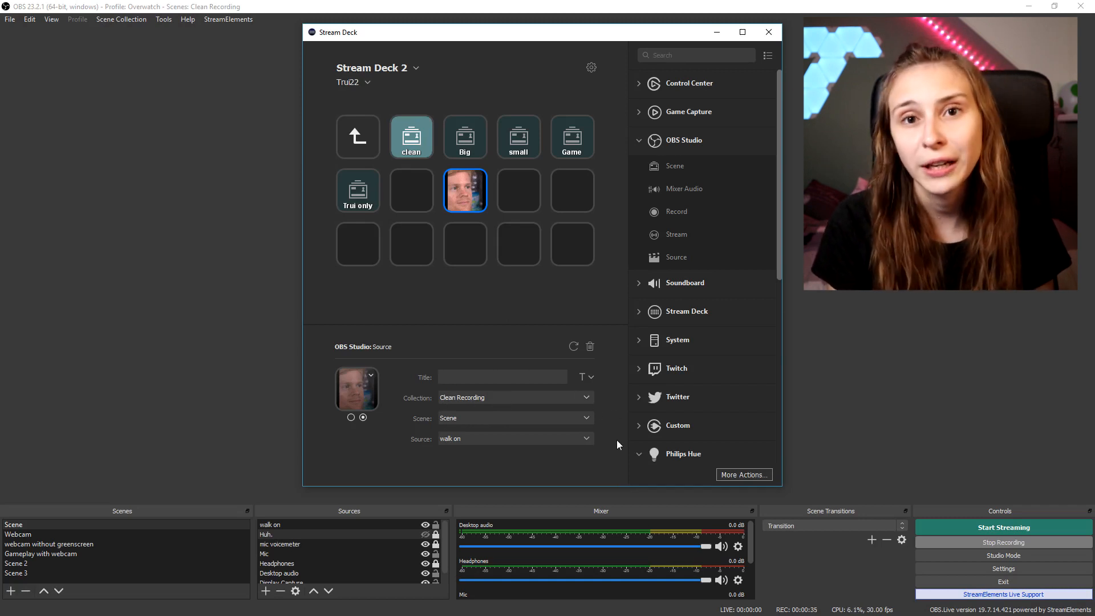
Step: Configure the GIF key's action with the Clean Recording collection and the Huh. source
left_click(562, 397)
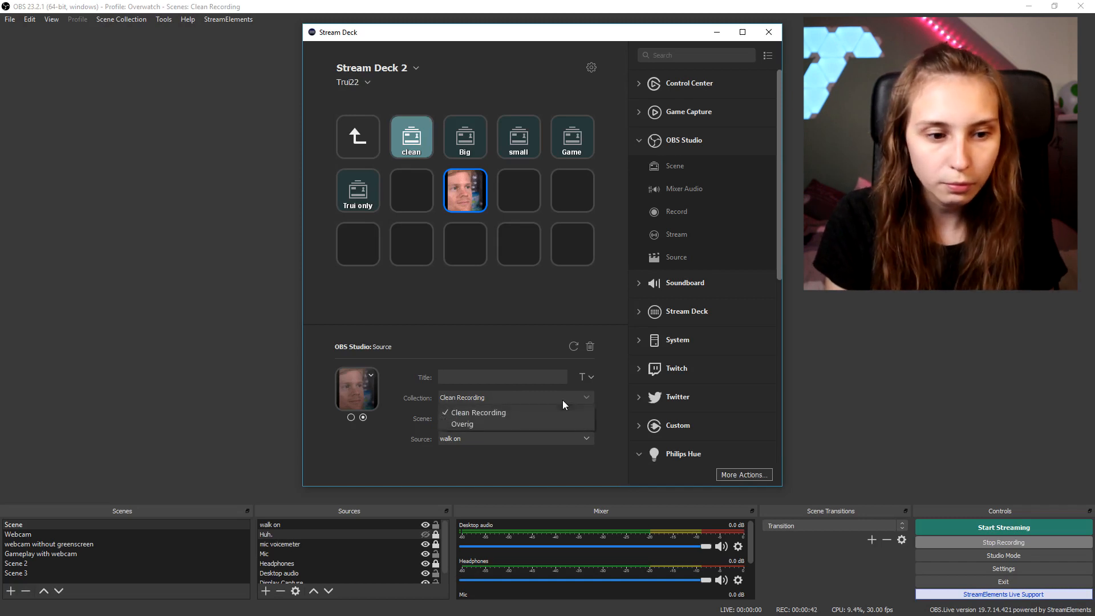
left_click(477, 412)
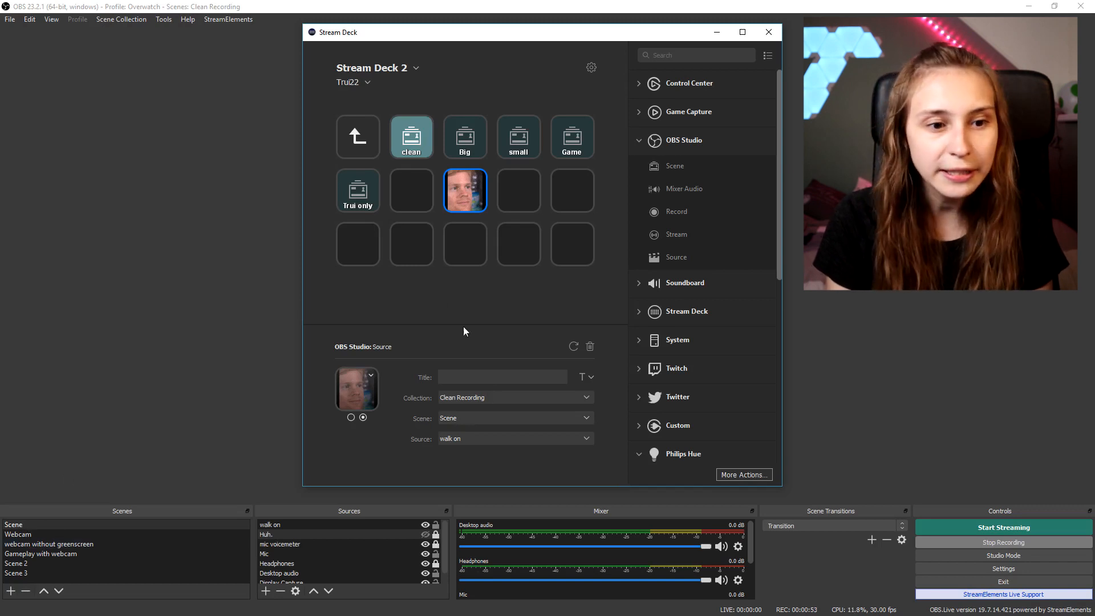
left_click(474, 440)
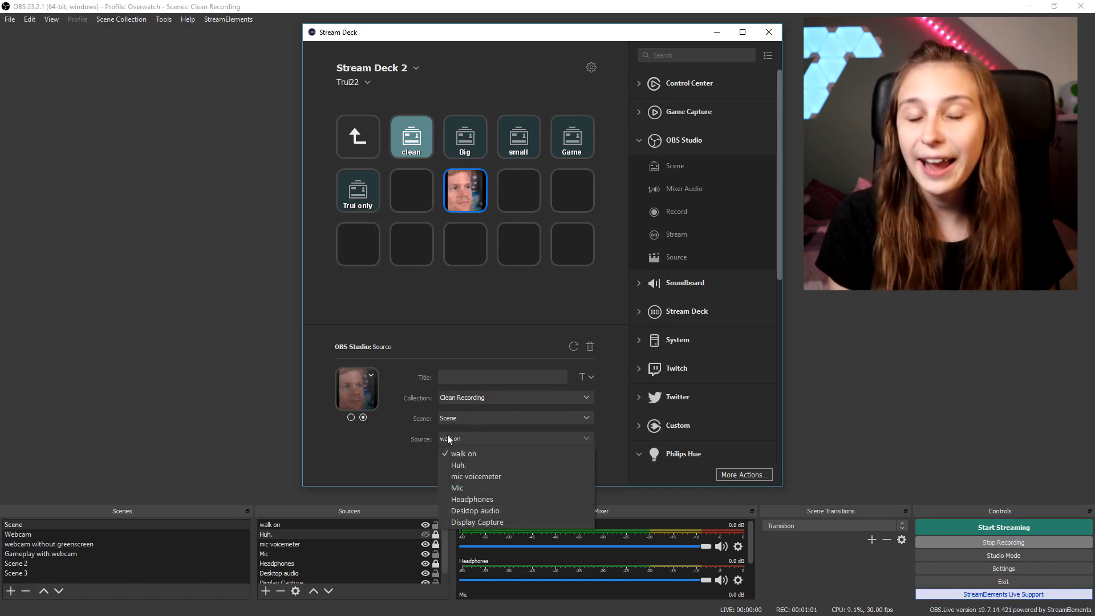
left_click(477, 467)
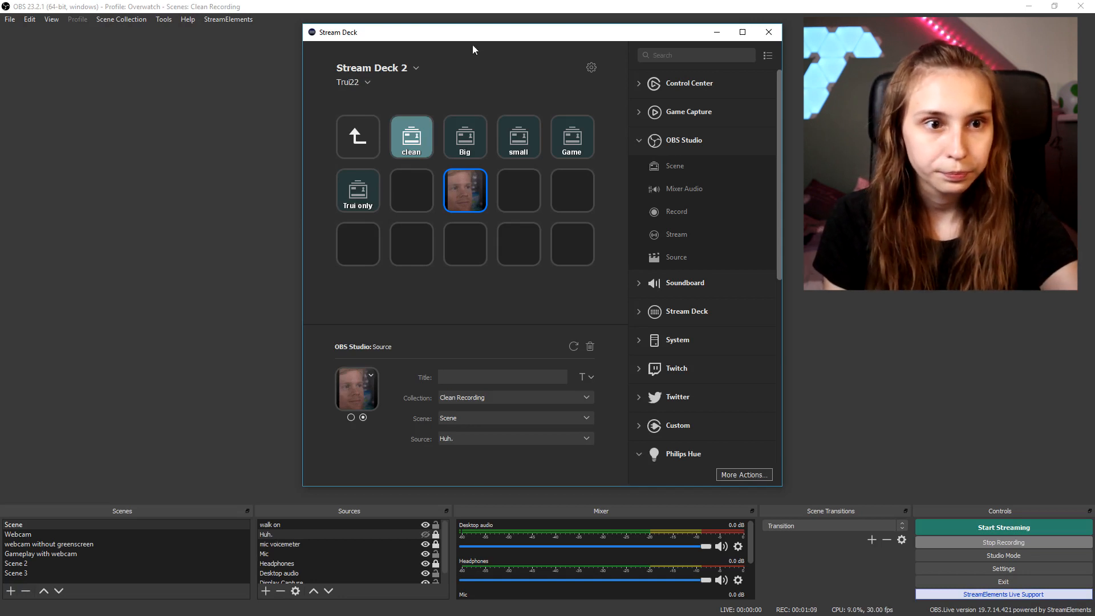
Step: Move the Stream Deck window off this screen and enable the preview in OBS
left_click_drag(472, 45, 1094, 46)
right_click(509, 261)
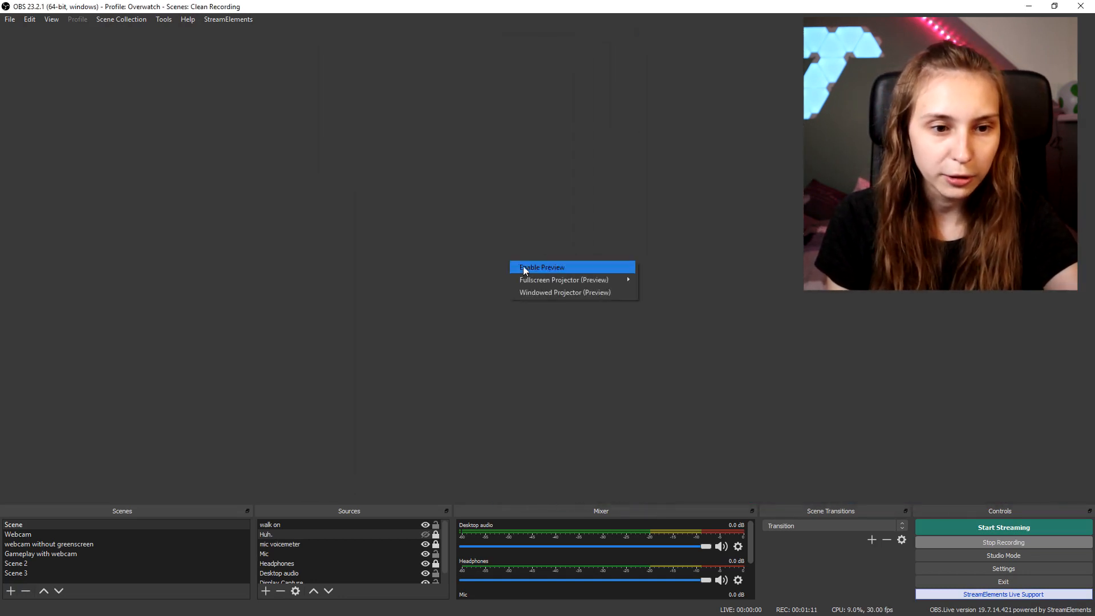
left_click(526, 268)
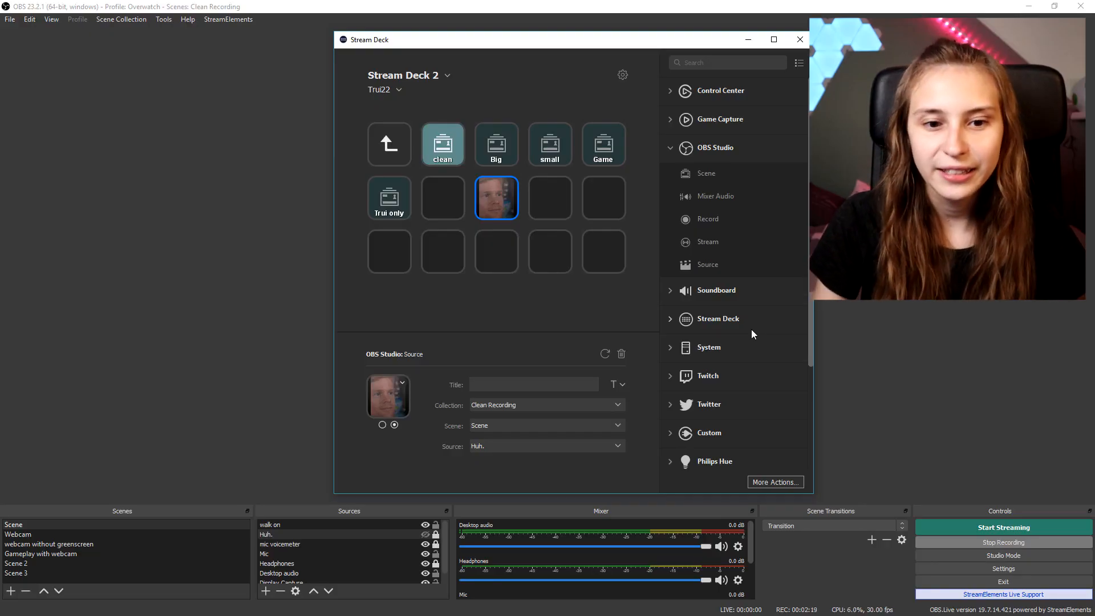
Step: In Stream Deck, place a Multi Action on the empty key beside the GIF key and add three OBS Studio Source actions to it
left_click(670, 320)
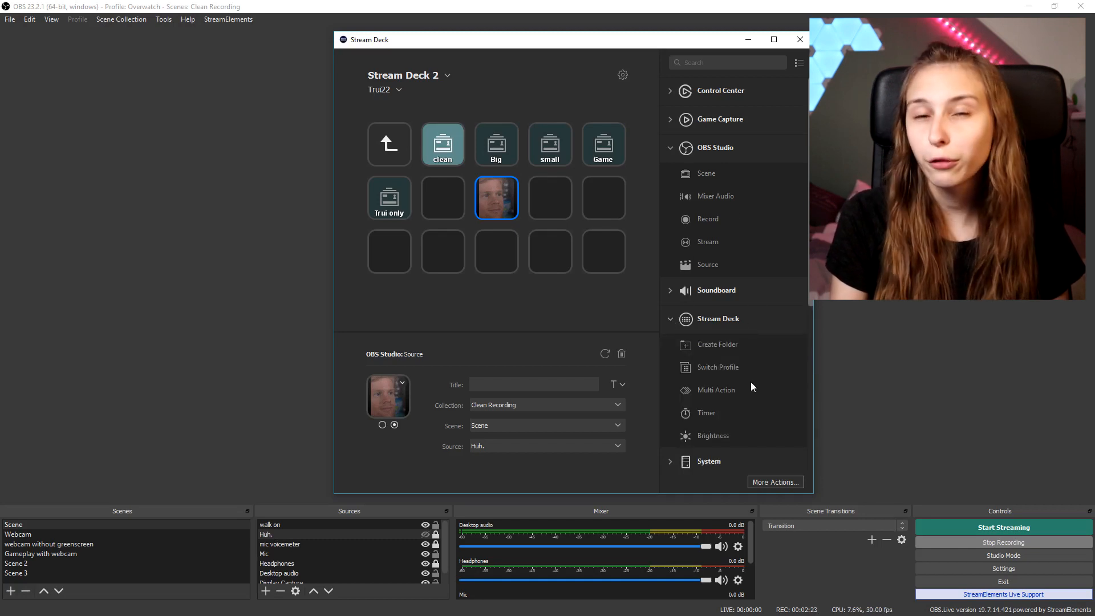
left_click_drag(724, 390, 552, 194)
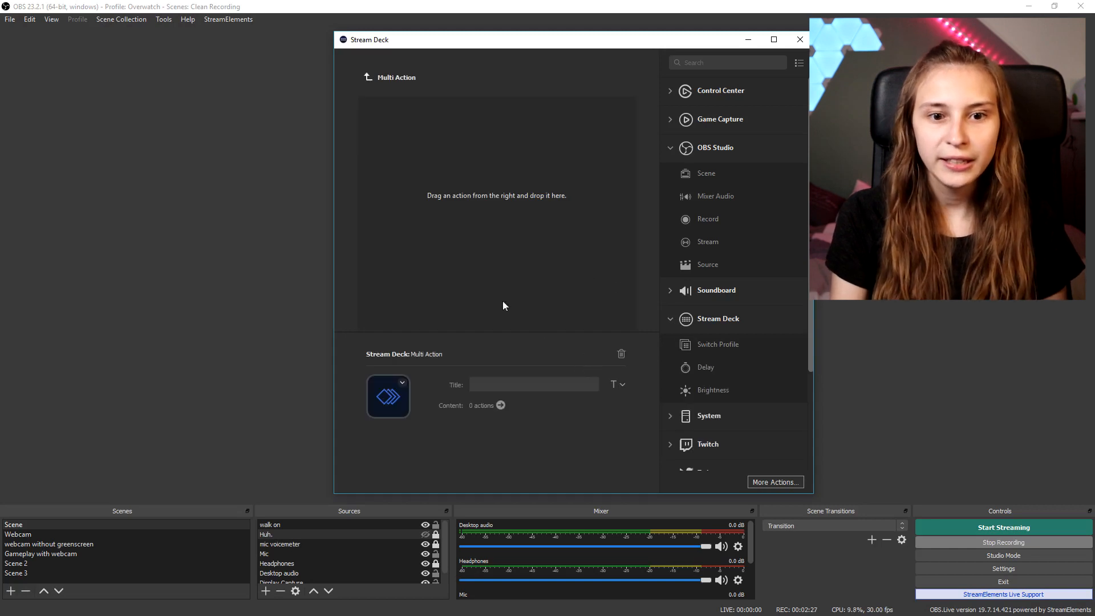
left_click_drag(714, 270, 486, 194)
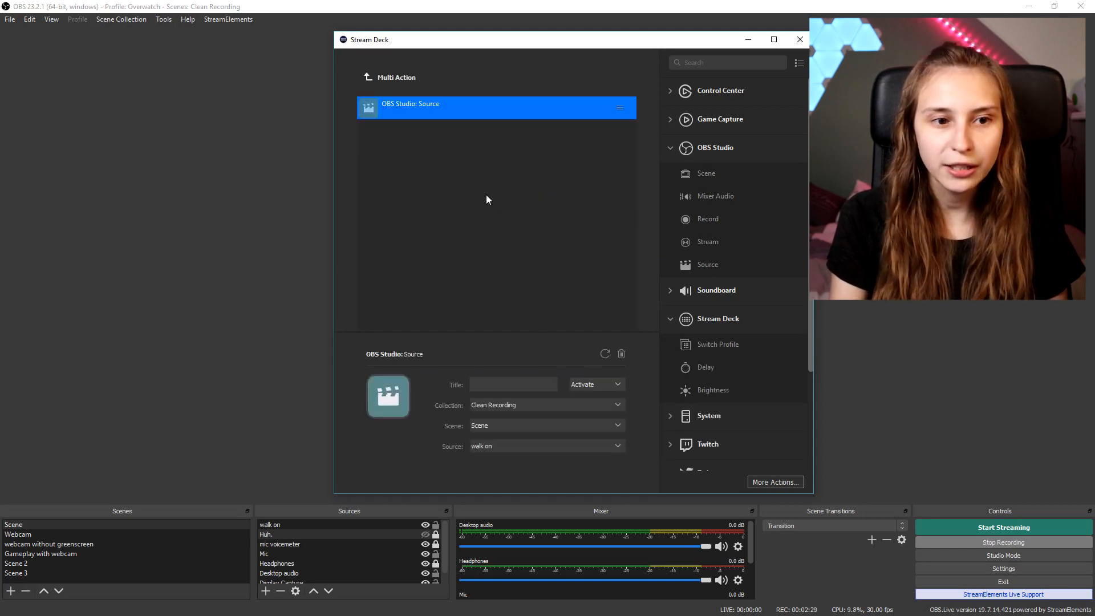
left_click_drag(688, 266, 430, 174)
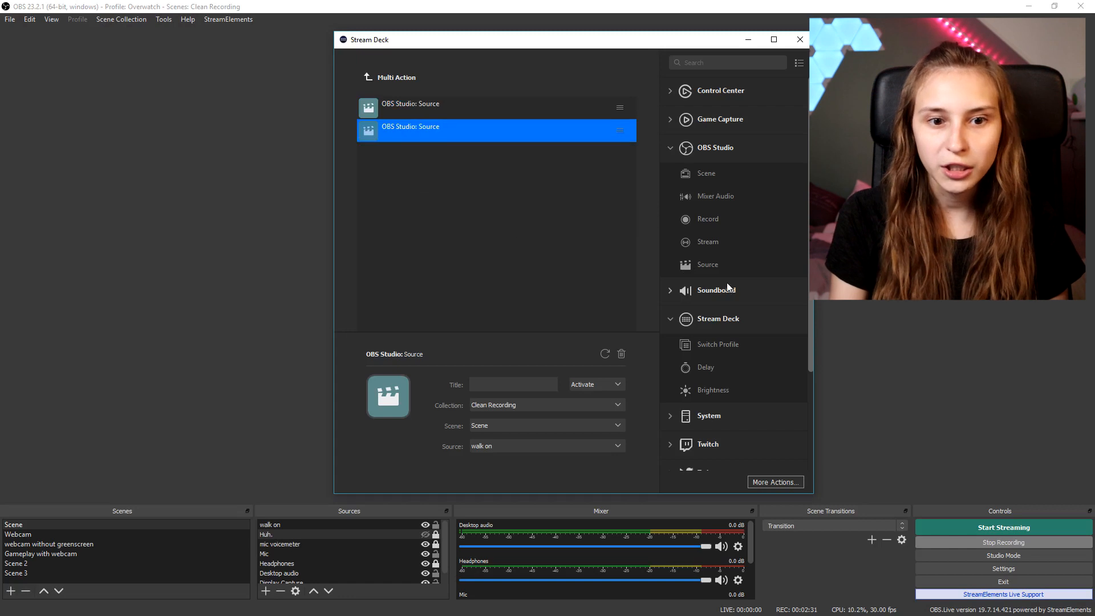
left_click_drag(489, 194, 422, 229)
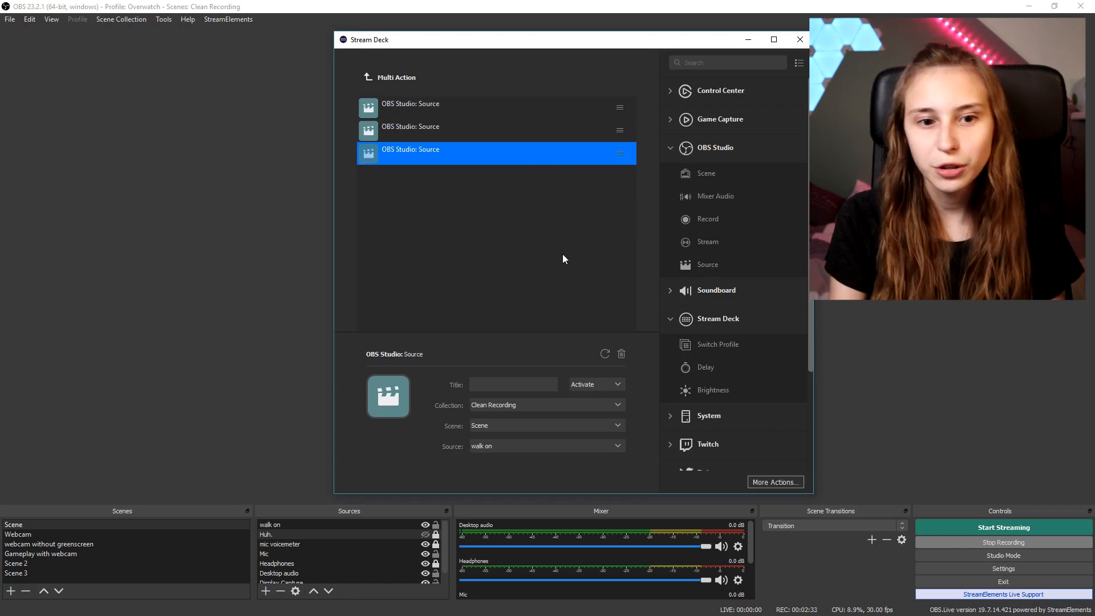
Step: Set the source of the first action in the Multi Action to Huh
left_click(473, 107)
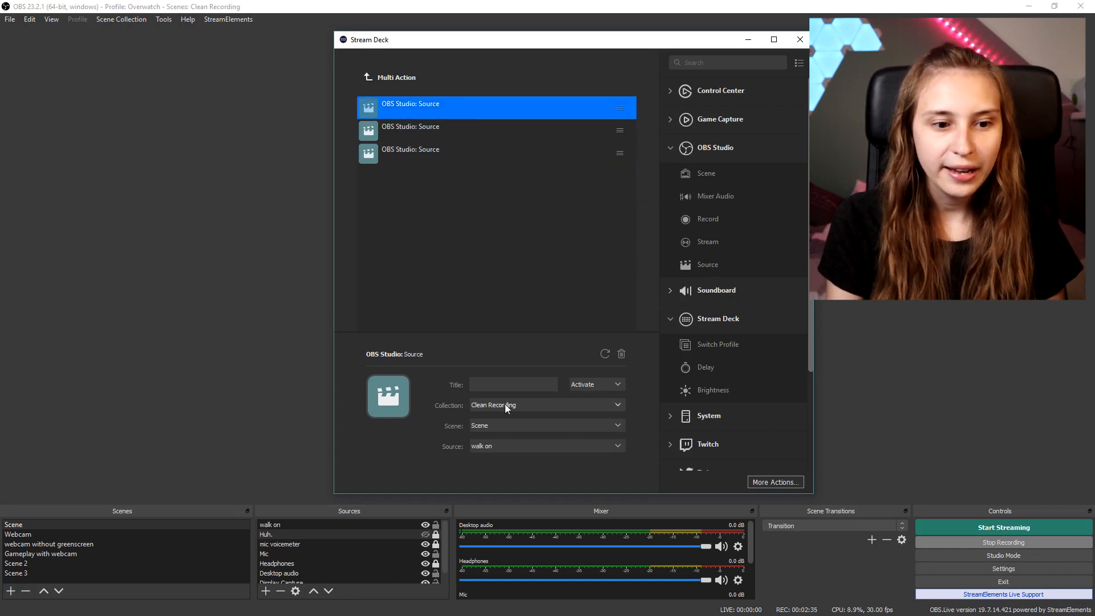
left_click(504, 446)
left_click(506, 473)
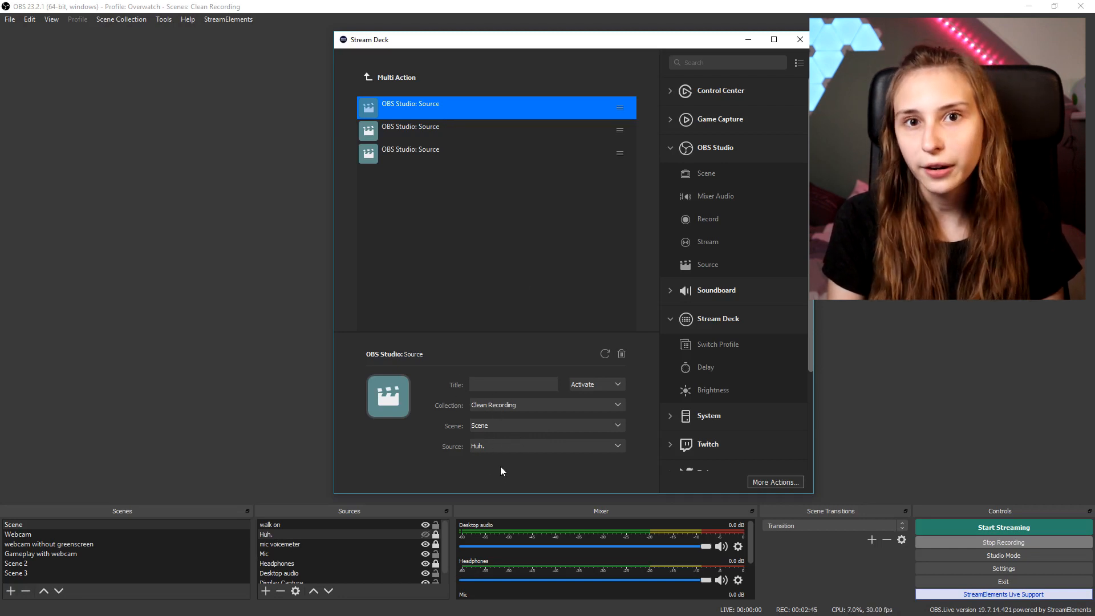
Step: Examine the source and scene choices of the second action, and return to the key overview to select the Multi Action key
left_click(417, 132)
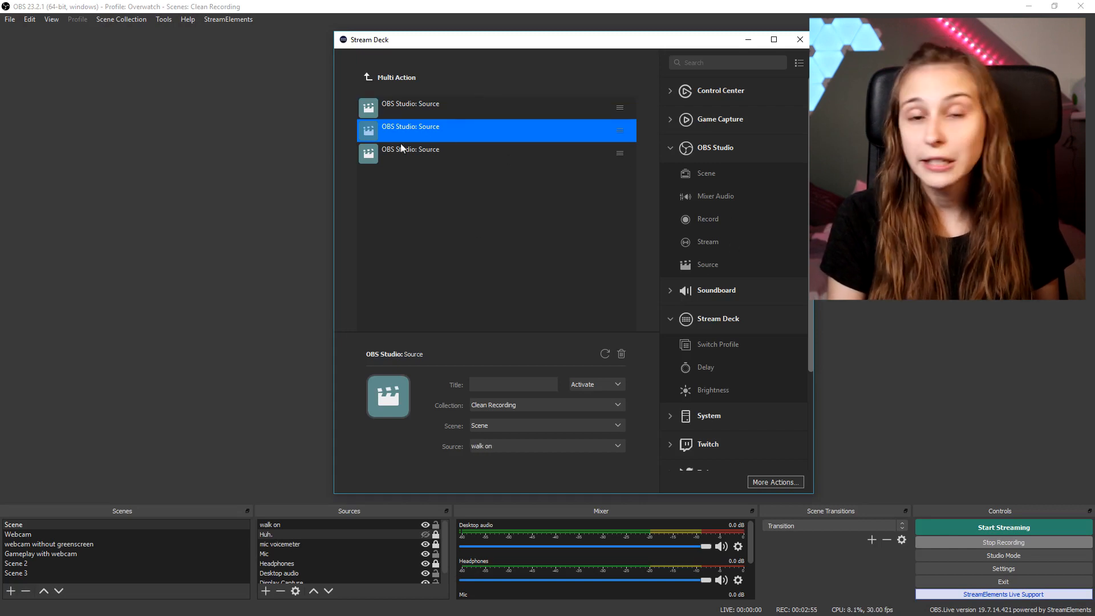
left_click(509, 447)
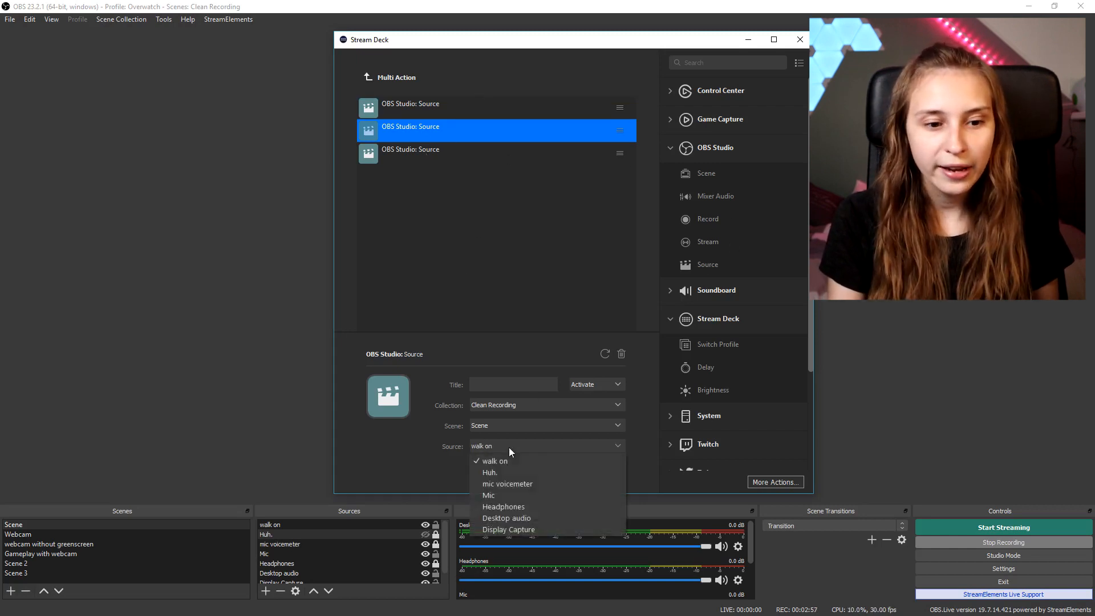
left_click(509, 426)
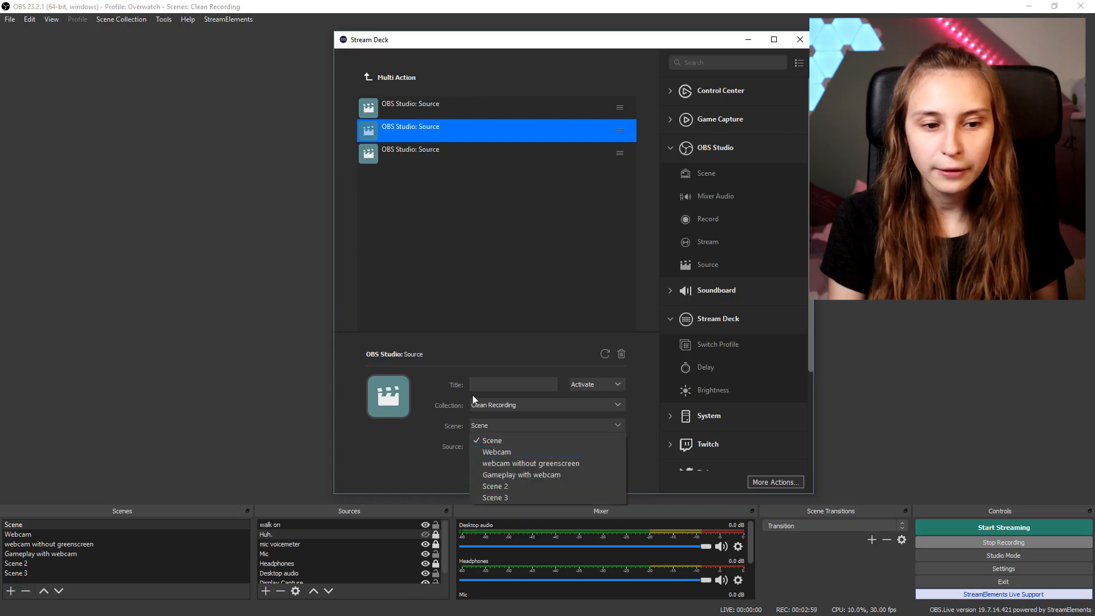
left_click(454, 400)
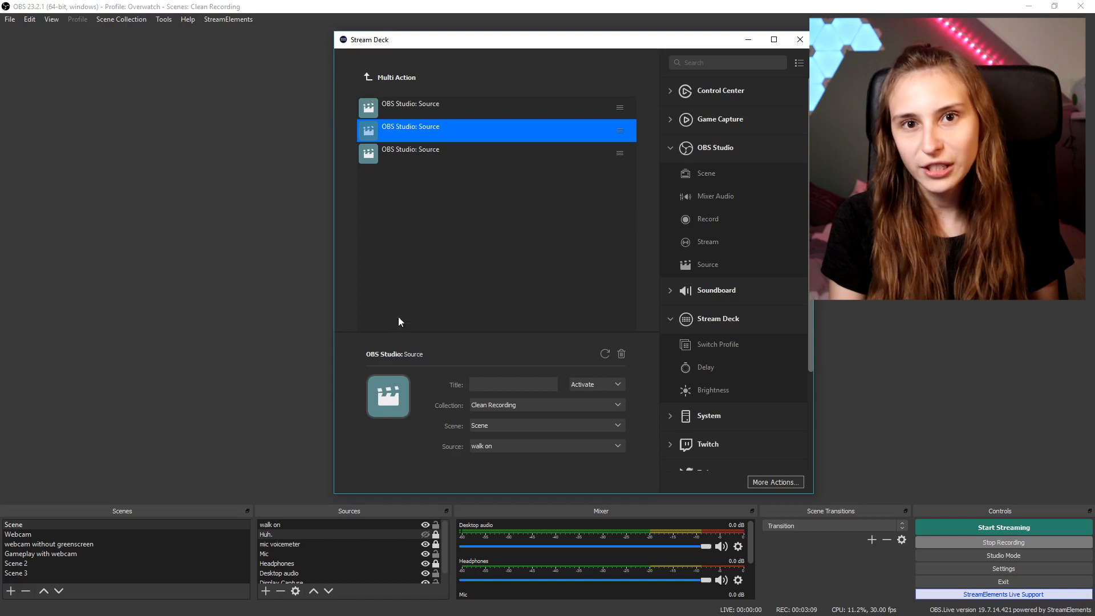
left_click(366, 80)
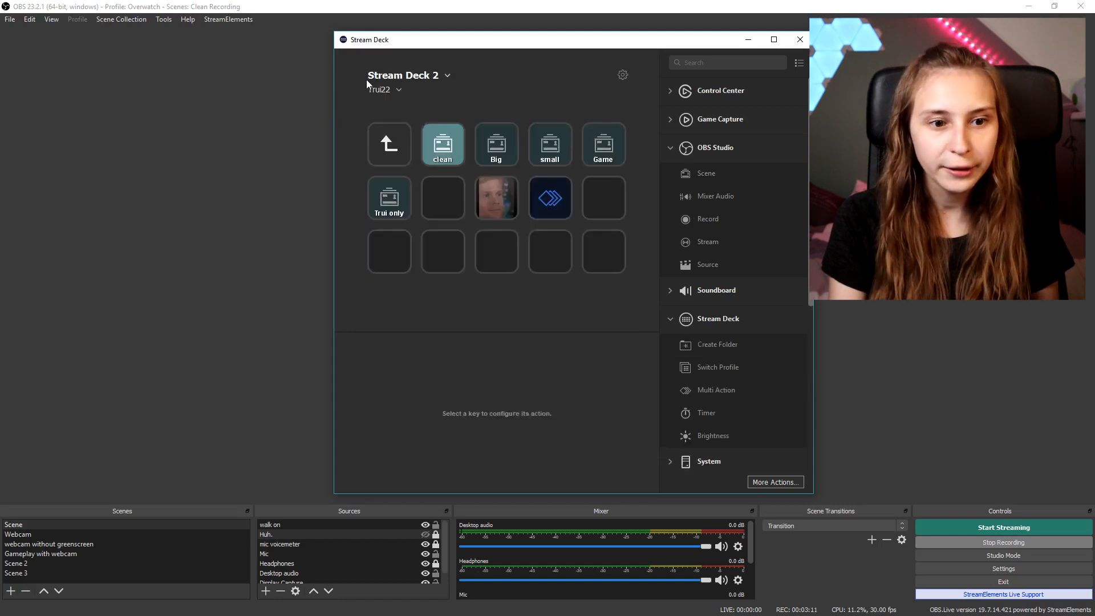
left_click(563, 206)
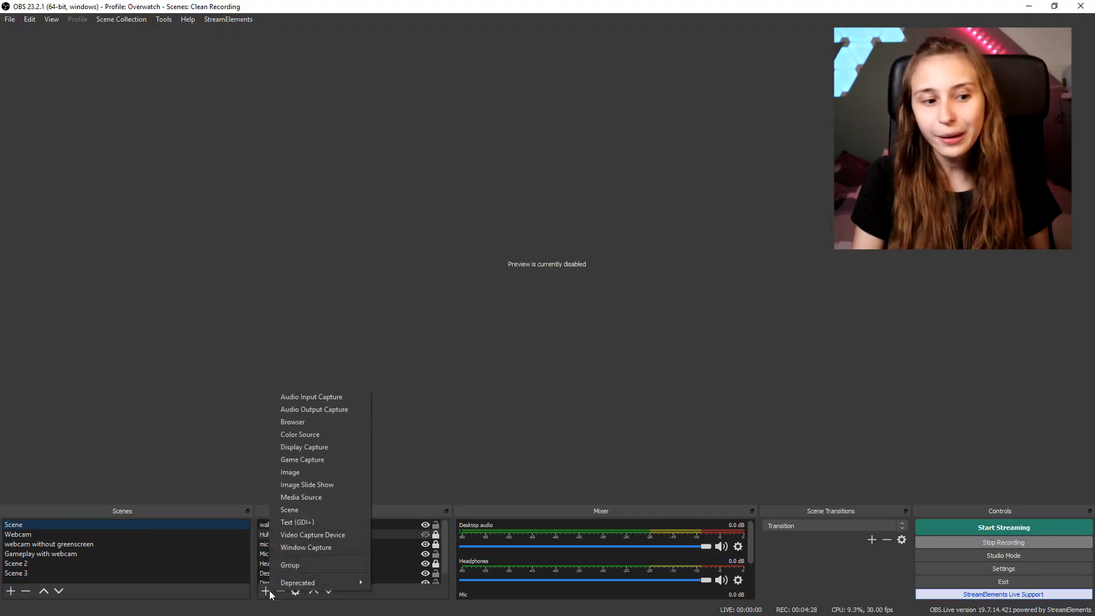
Step: Add a Media Source named John to the OBS scene, using giphyd.gif with Loop and Close file when inactive enabled
left_click(318, 498)
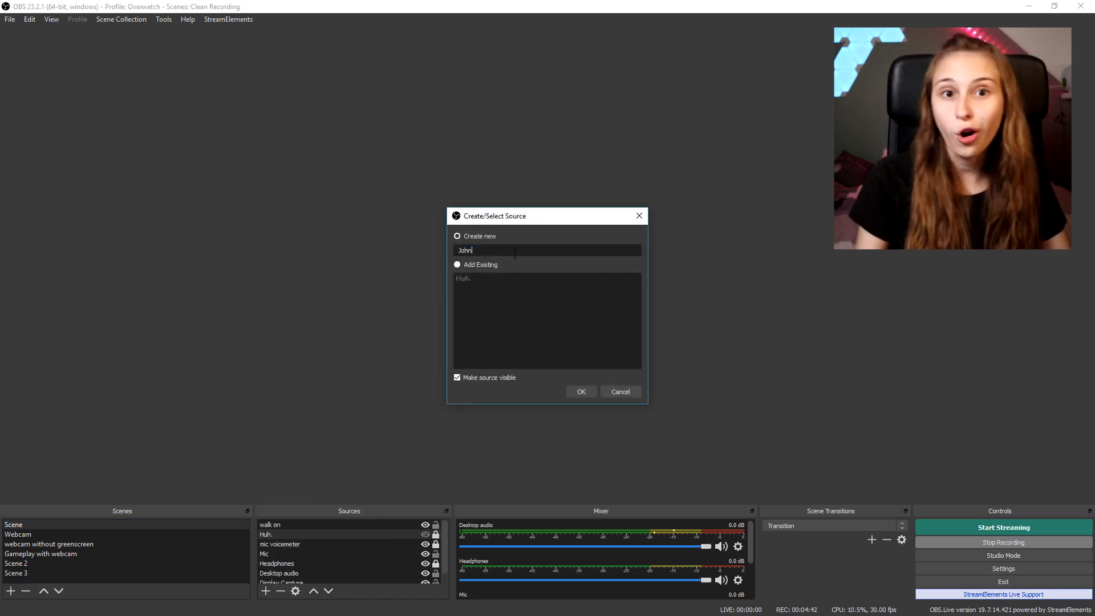
left_click(580, 392)
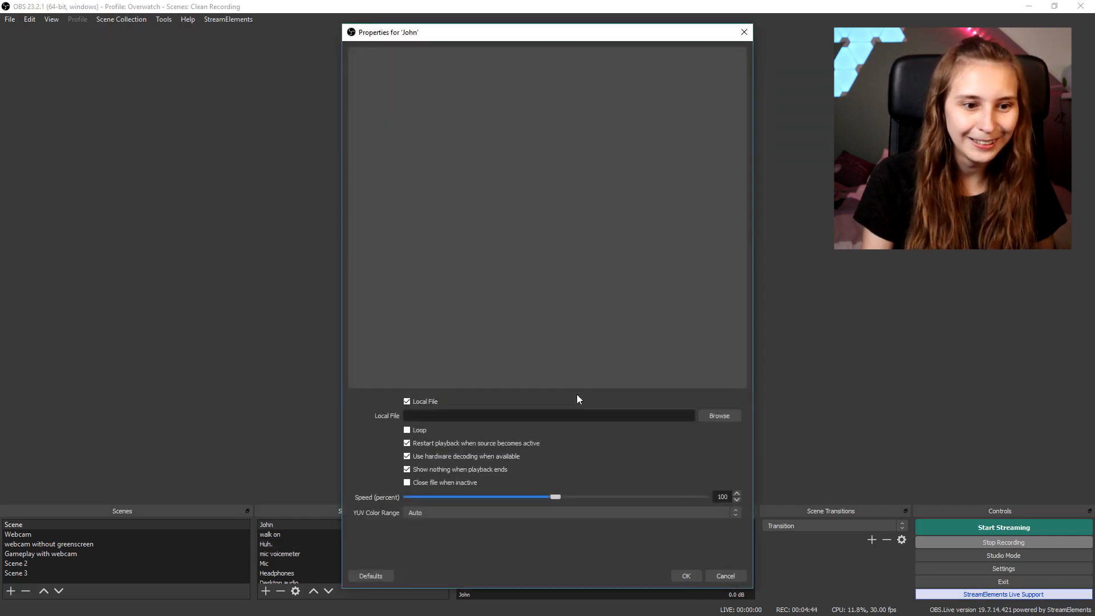
left_click(732, 417)
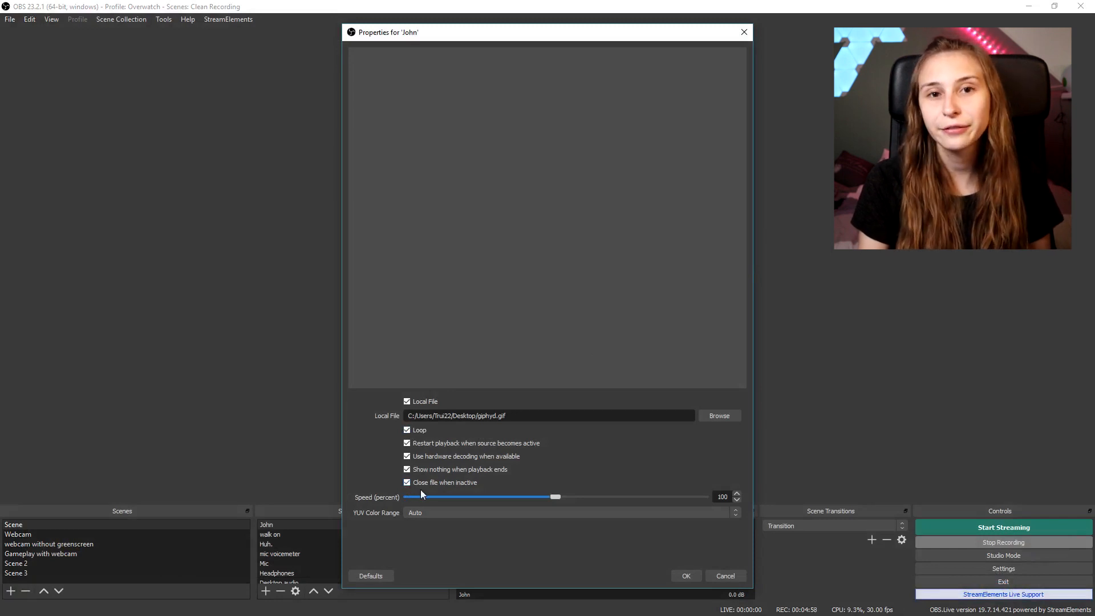
left_click(676, 574)
Step: Enable the preview and add a Color Key effect filter to the John source
right_click(581, 283)
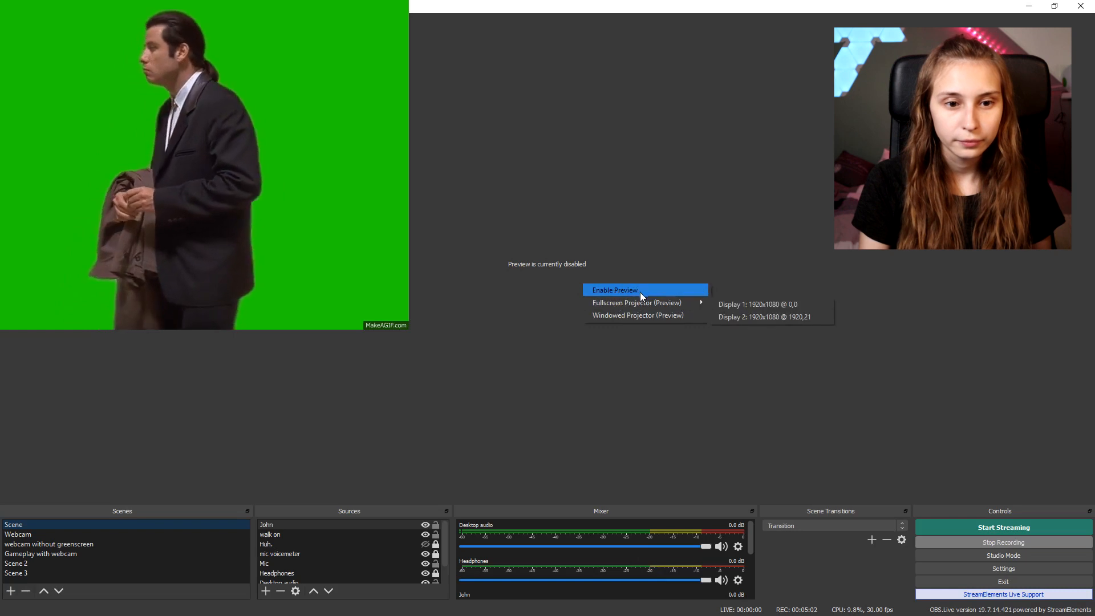
left_click(640, 291)
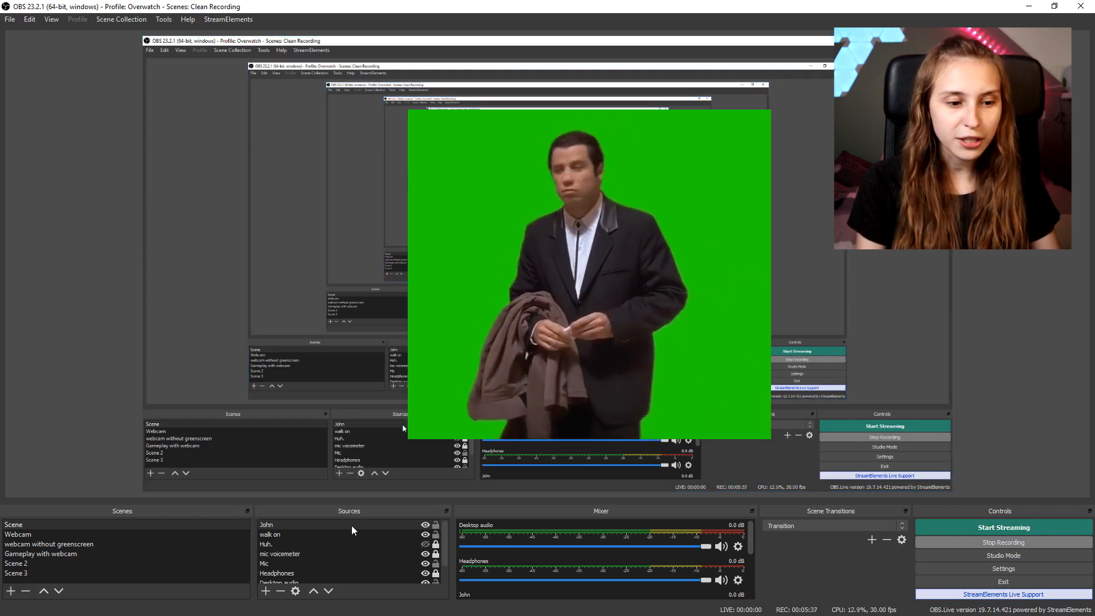
left_click(348, 524)
right_click(348, 523)
left_click(371, 504)
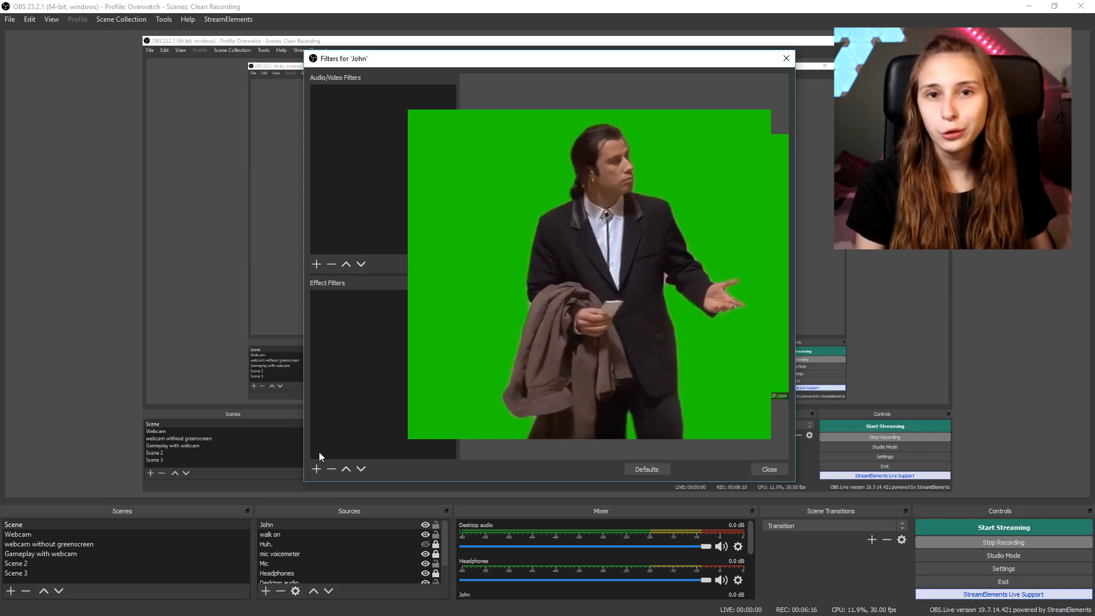
left_click(316, 468)
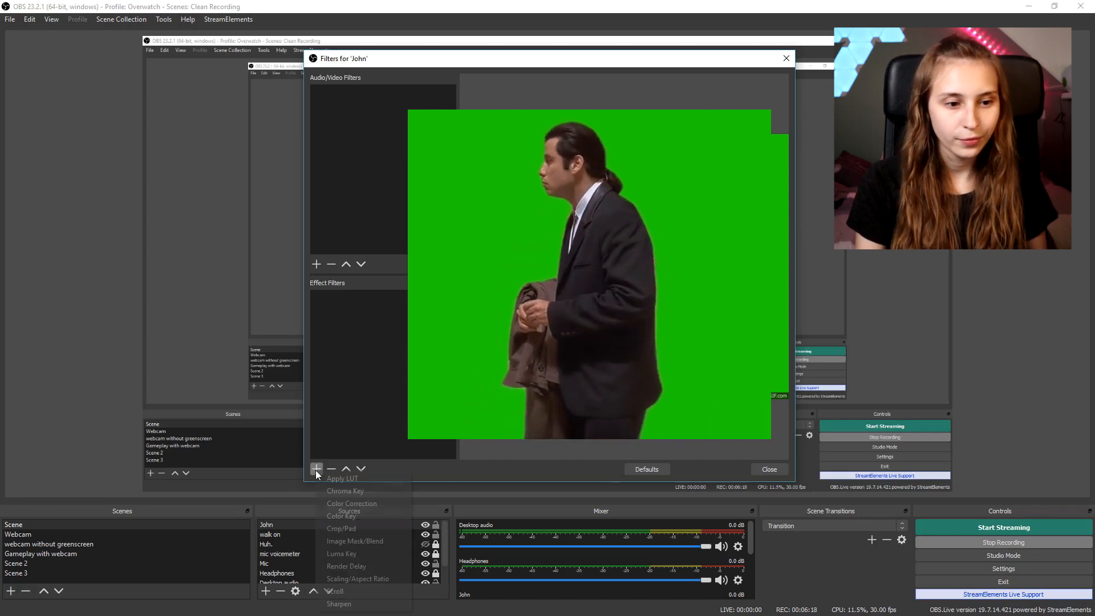
left_click(335, 517)
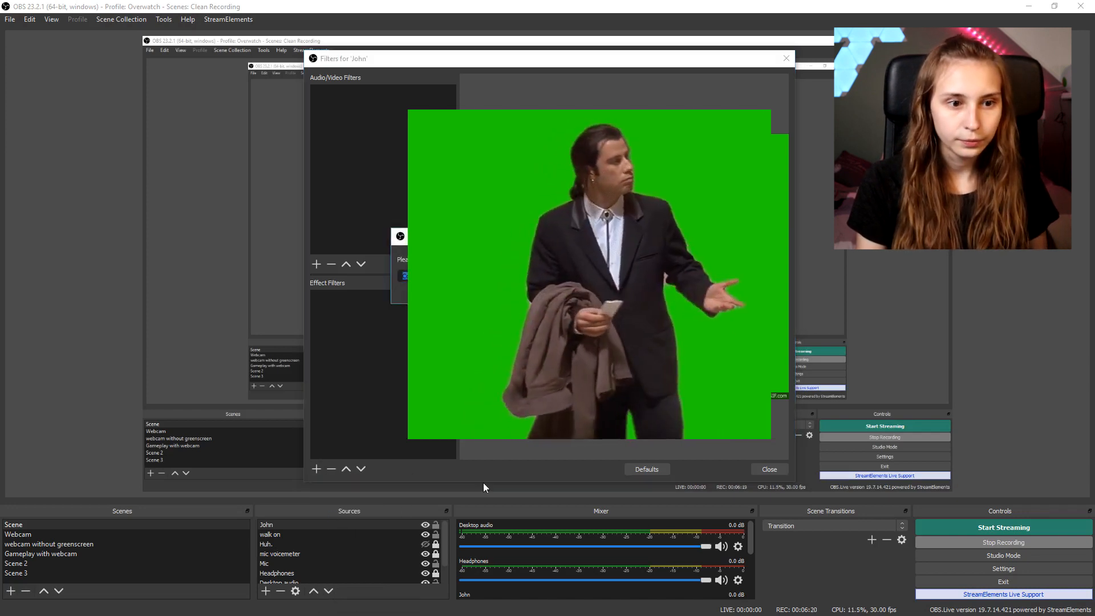
key("Return")
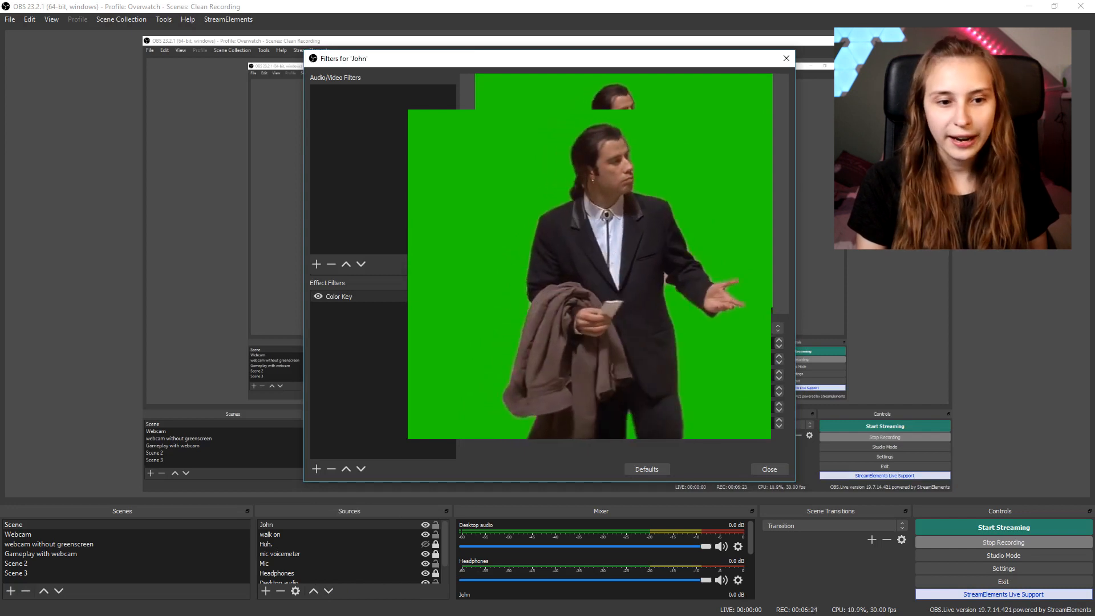
Step: Try the Color Key filter's similarity at 807 and 1000, and settle on 774
left_click_drag(545, 344, 702, 354)
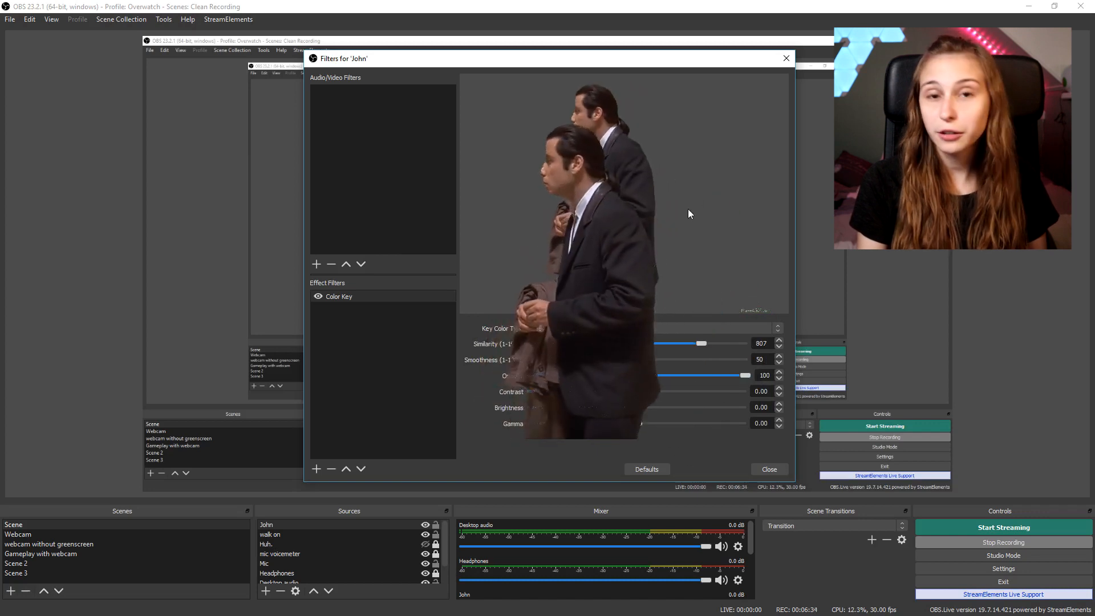
left_click_drag(707, 347, 779, 335)
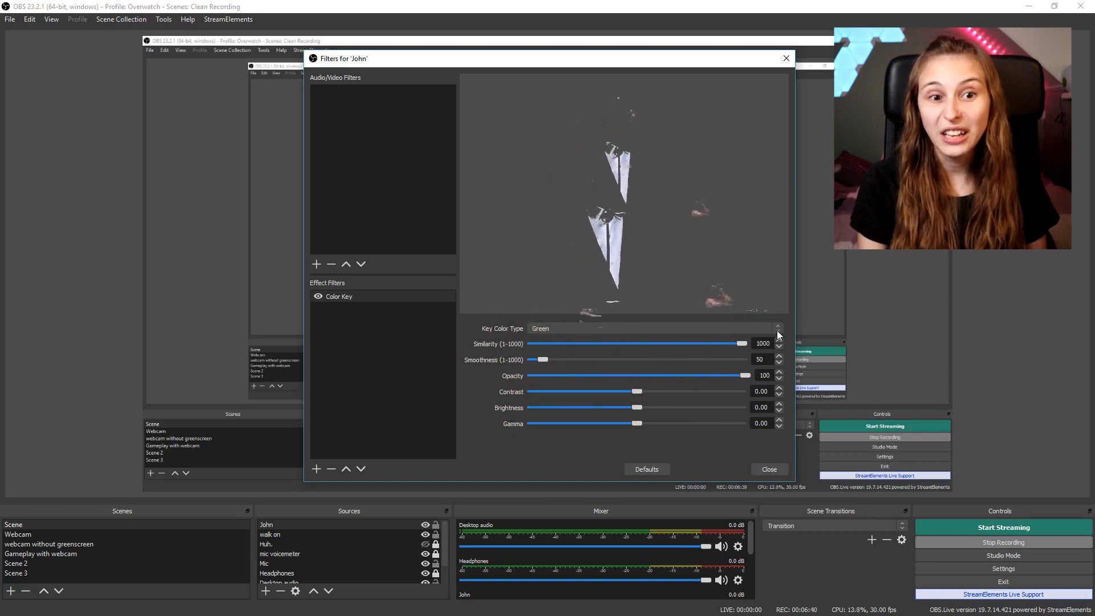
left_click_drag(737, 330, 693, 329)
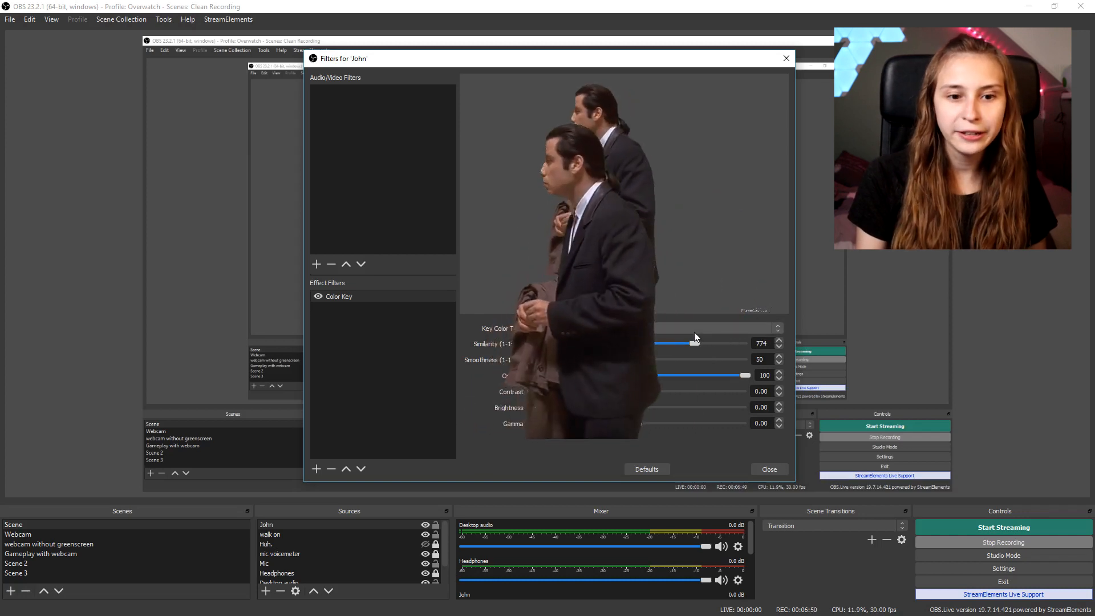
Step: Set the Color Key's key color type to Custom Color, pick the GIF's green background with the filter hidden, and readjust the similarity
left_click(694, 330)
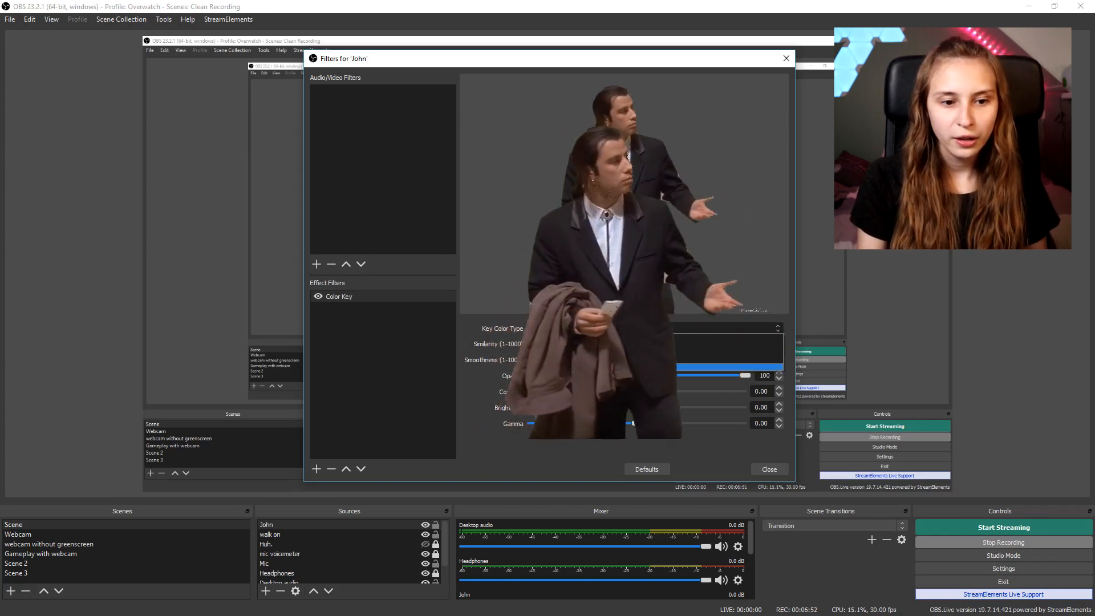
left_click(599, 367)
left_click(318, 296)
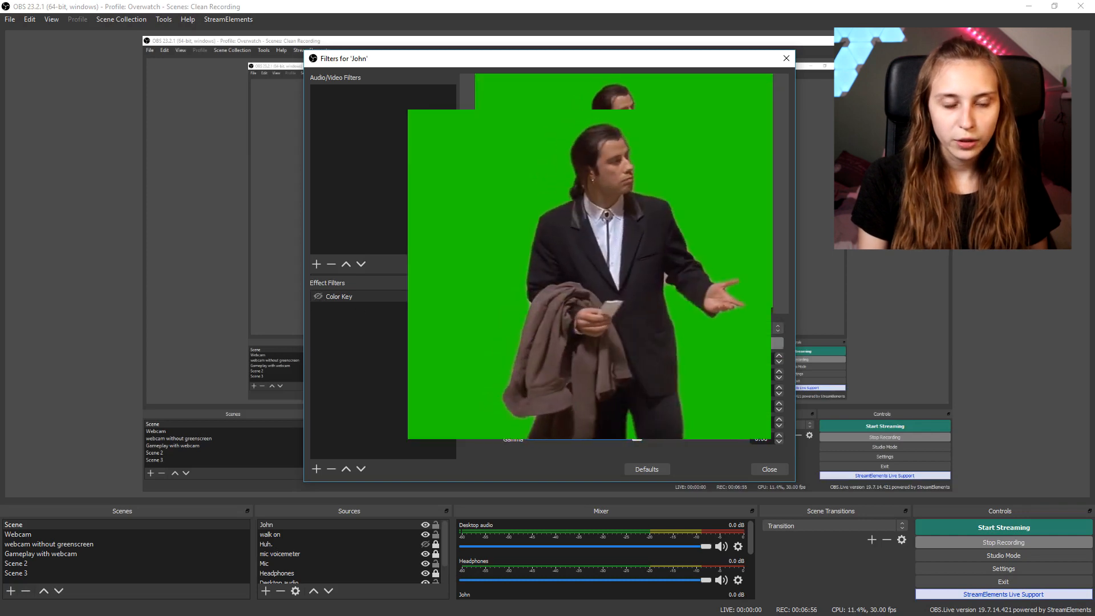
left_click(760, 343)
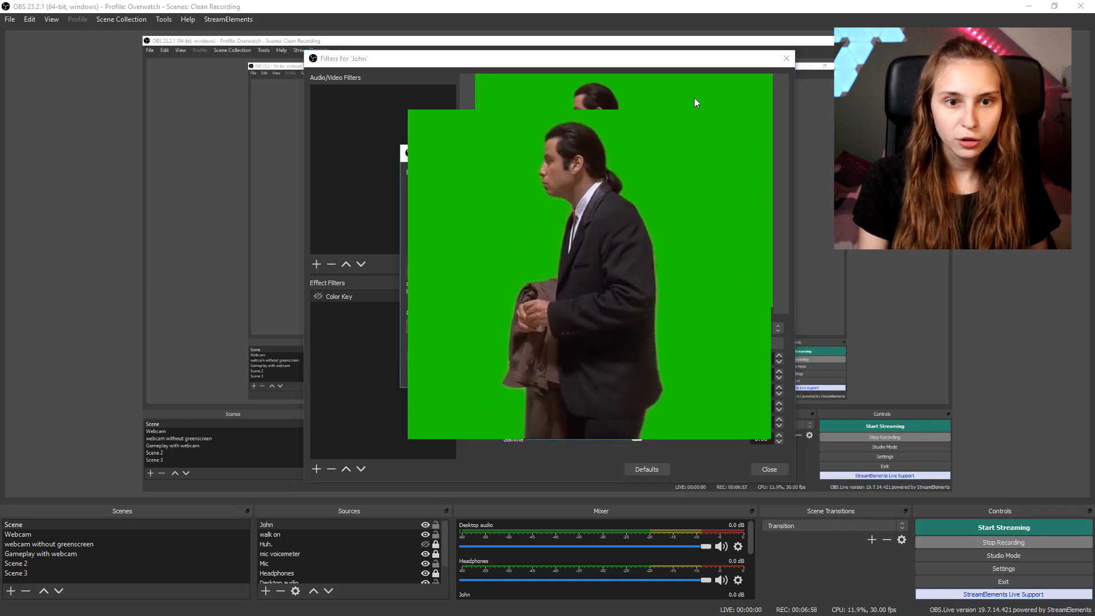
left_click(690, 153)
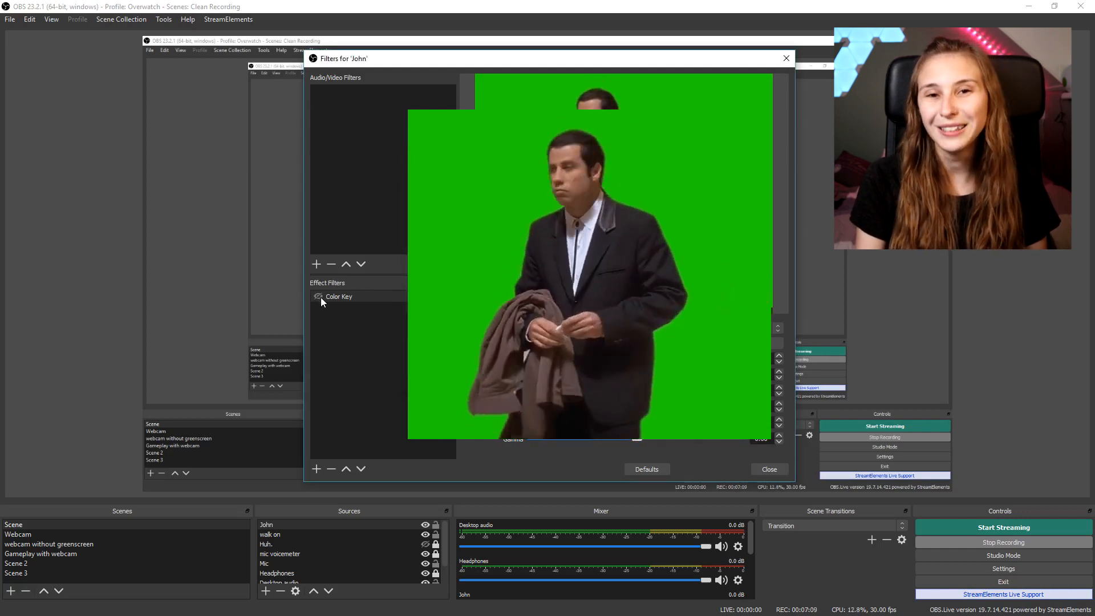
left_click(318, 297)
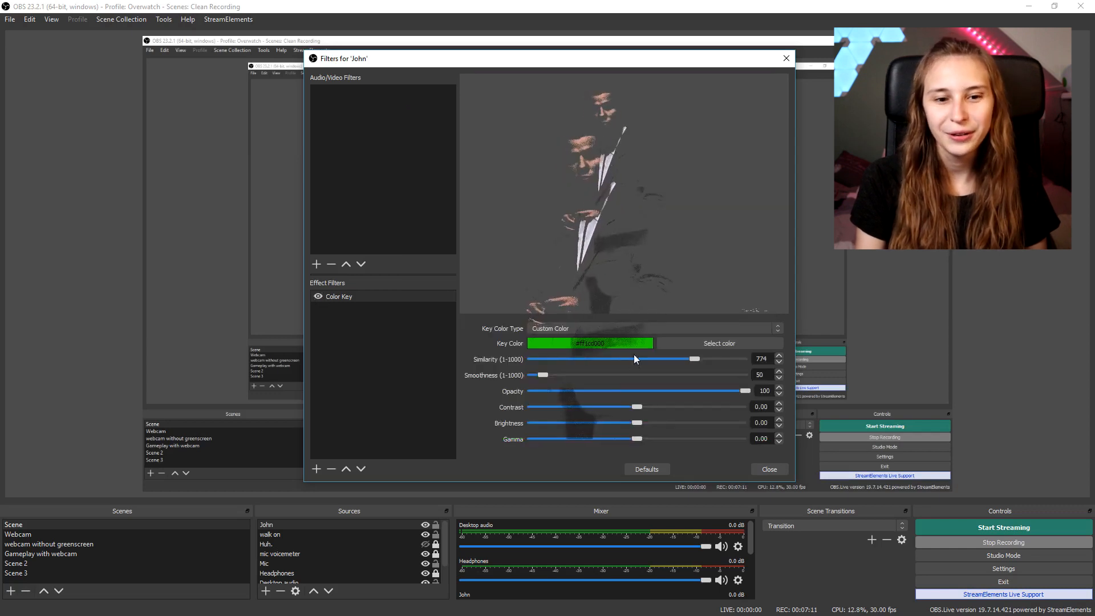
mouse_move(634, 354)
left_mouse_down()
mouse_move(694, 359)
mouse_move(656, 359)
left_mouse_up()
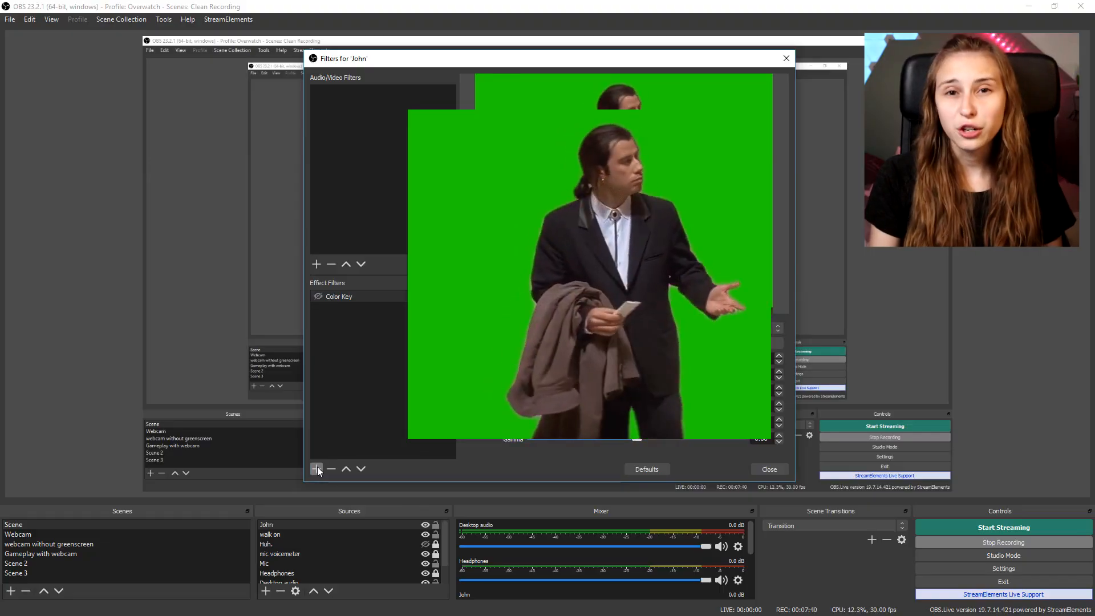
Step: Add a Chroma Key effect filter to the John source and raise its similarity to 427
left_click(316, 469)
left_click(365, 487)
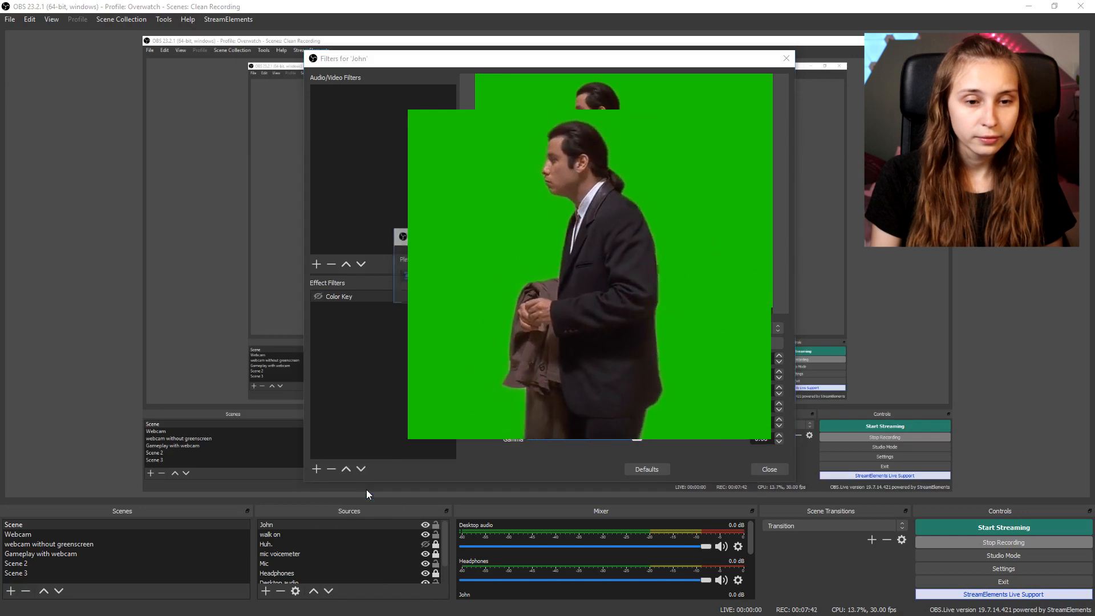
key("Return")
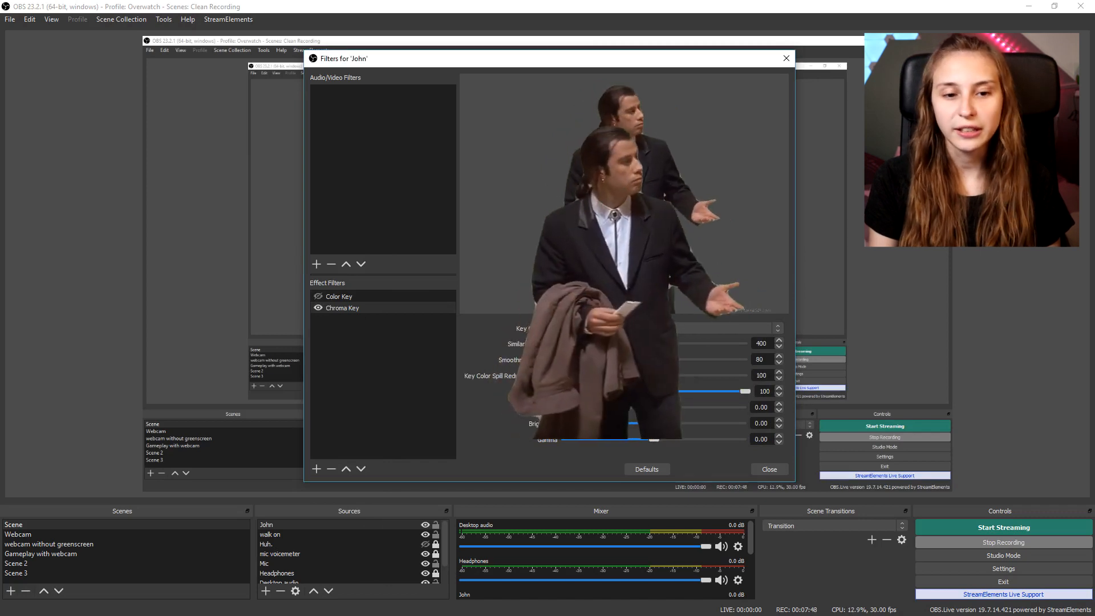
mouse_move(636, 343)
left_mouse_down()
mouse_move(621, 343)
mouse_move(638, 343)
left_mouse_up()
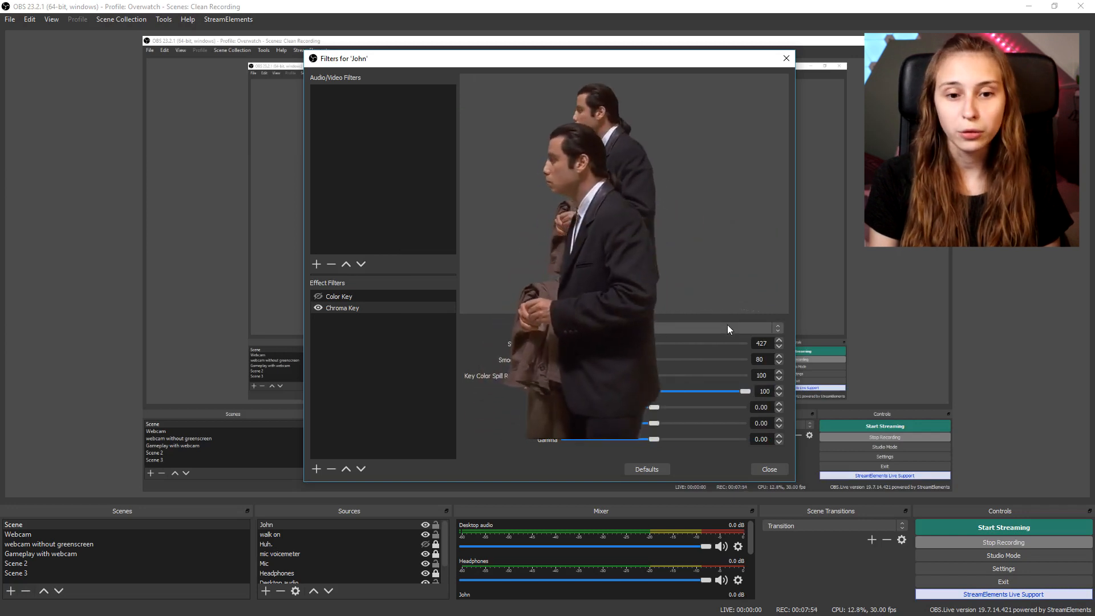
Step: Give the Chroma Key a custom key color picked from the GIF's unfiltered green background, with a similarity of 281
left_click(633, 328)
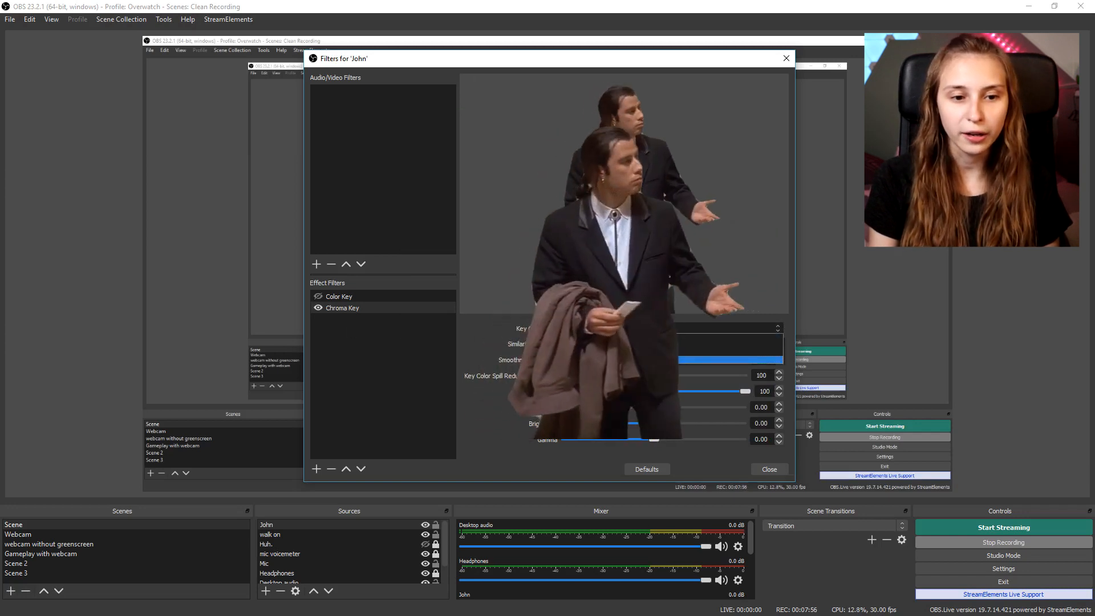
left_click(630, 360)
left_click(318, 309)
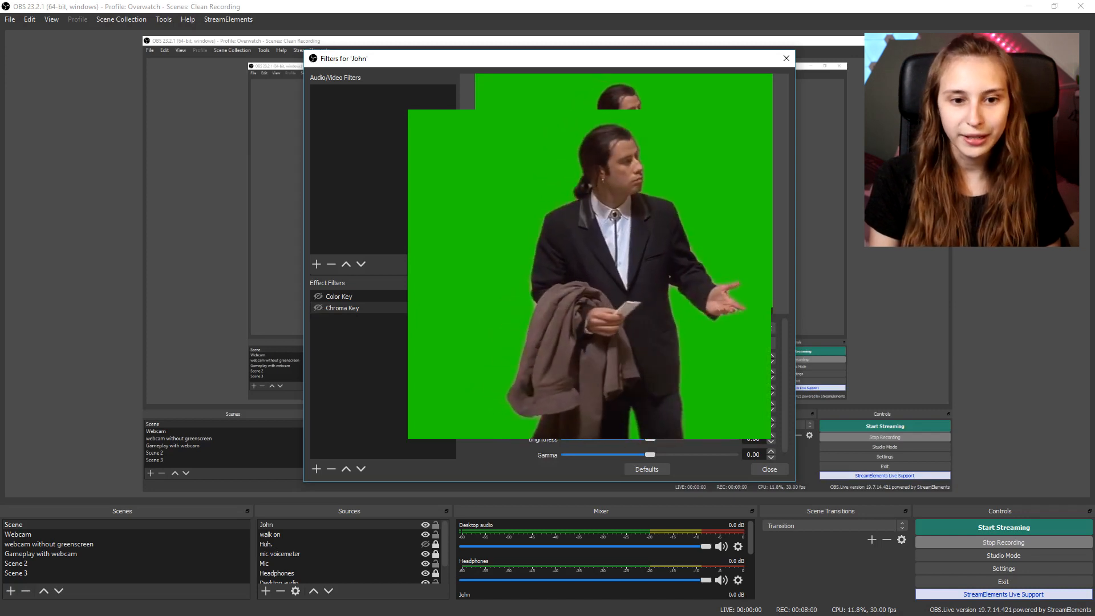
left_click(752, 344)
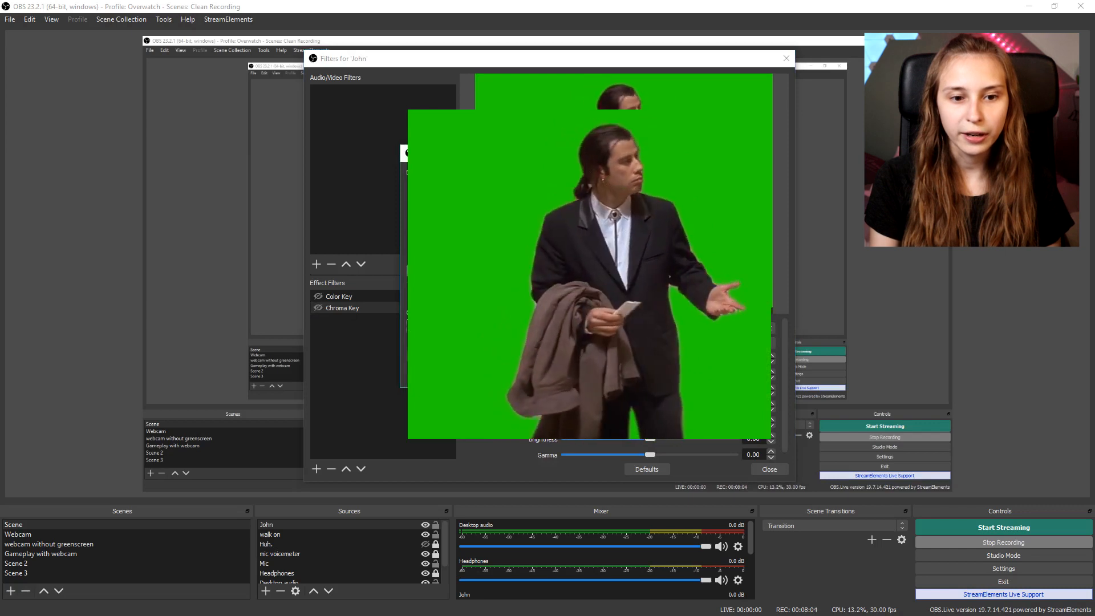
key("Return")
left_click(318, 308)
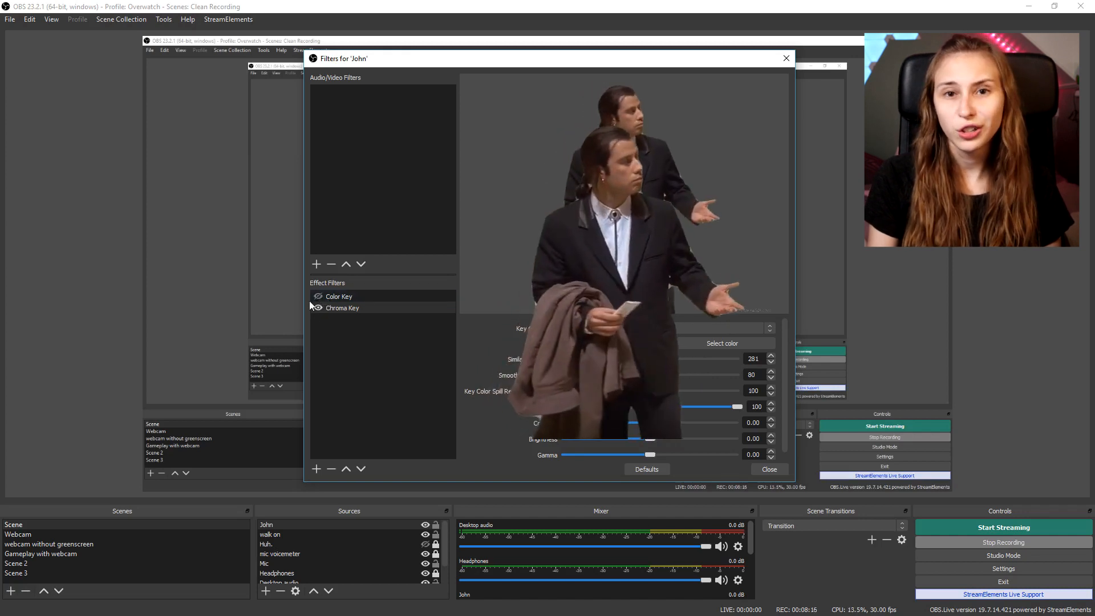
Step: Compare the Color Key filter alone by hiding the Chroma Key, and enable both filters together
left_click(318, 308)
left_click(318, 297)
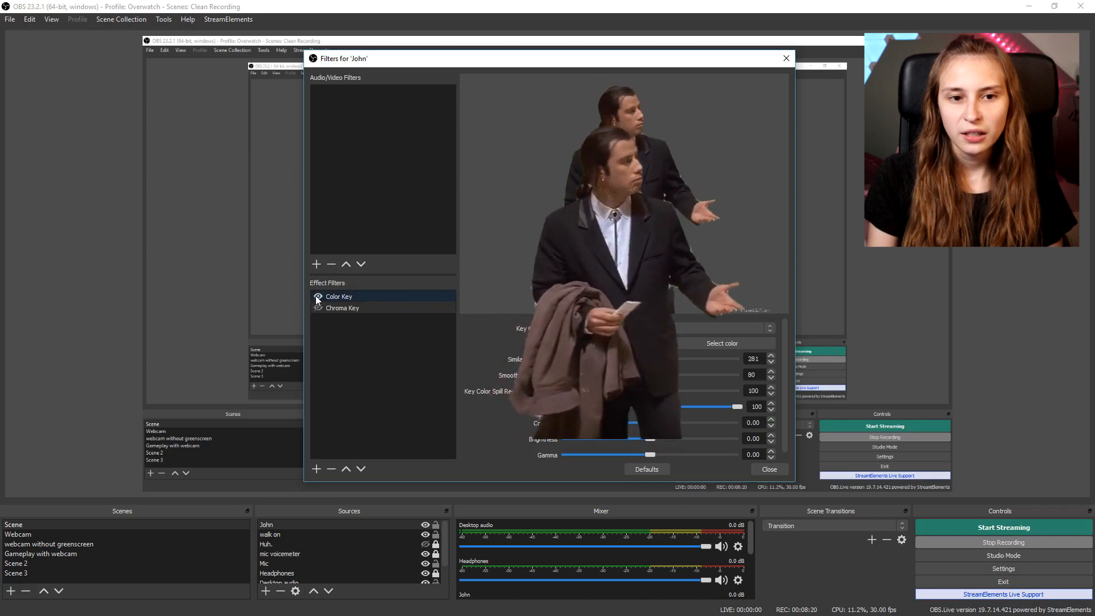
left_click(317, 308)
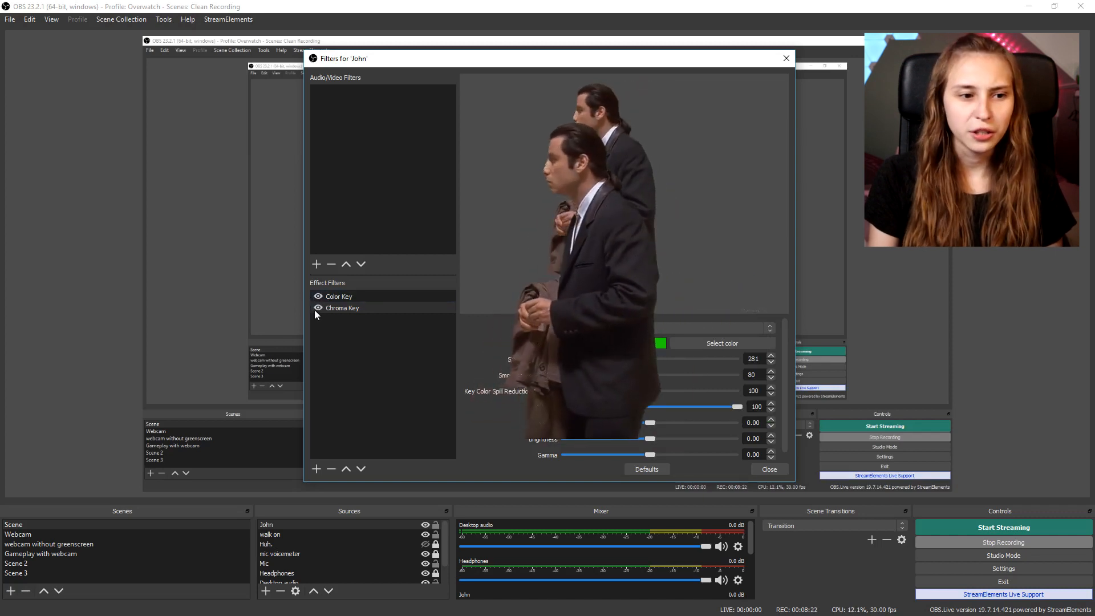